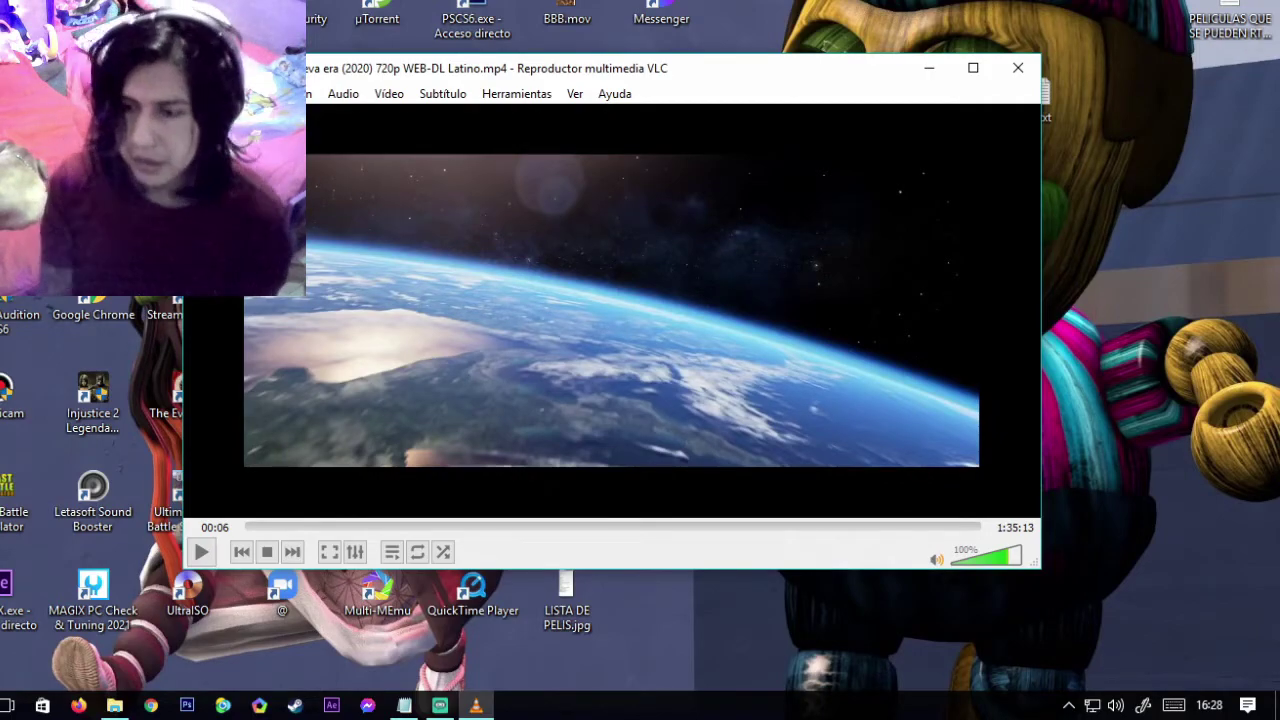
Step: Open the Croods 2 MP4 from the file folder with VLC media player and pause it near the start
{"action": "left_click", "coordinate": [929, 68]}
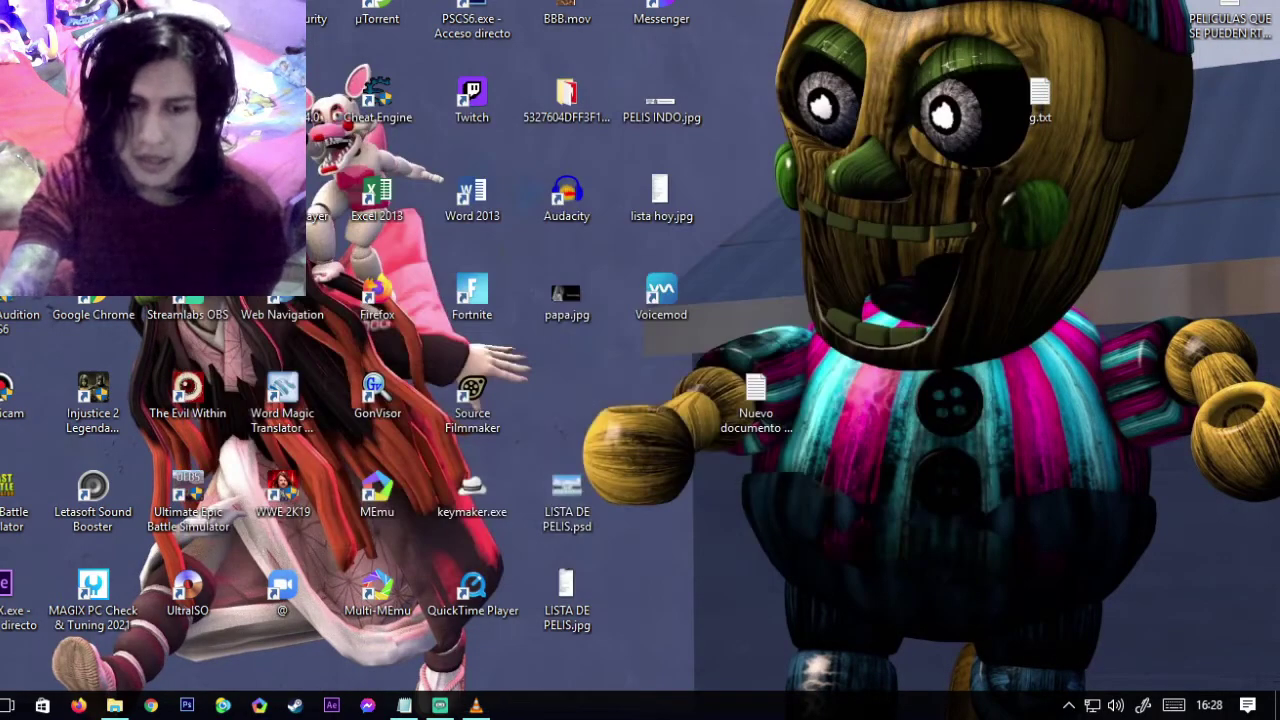
{"action": "left_click", "coordinate": [114, 705]}
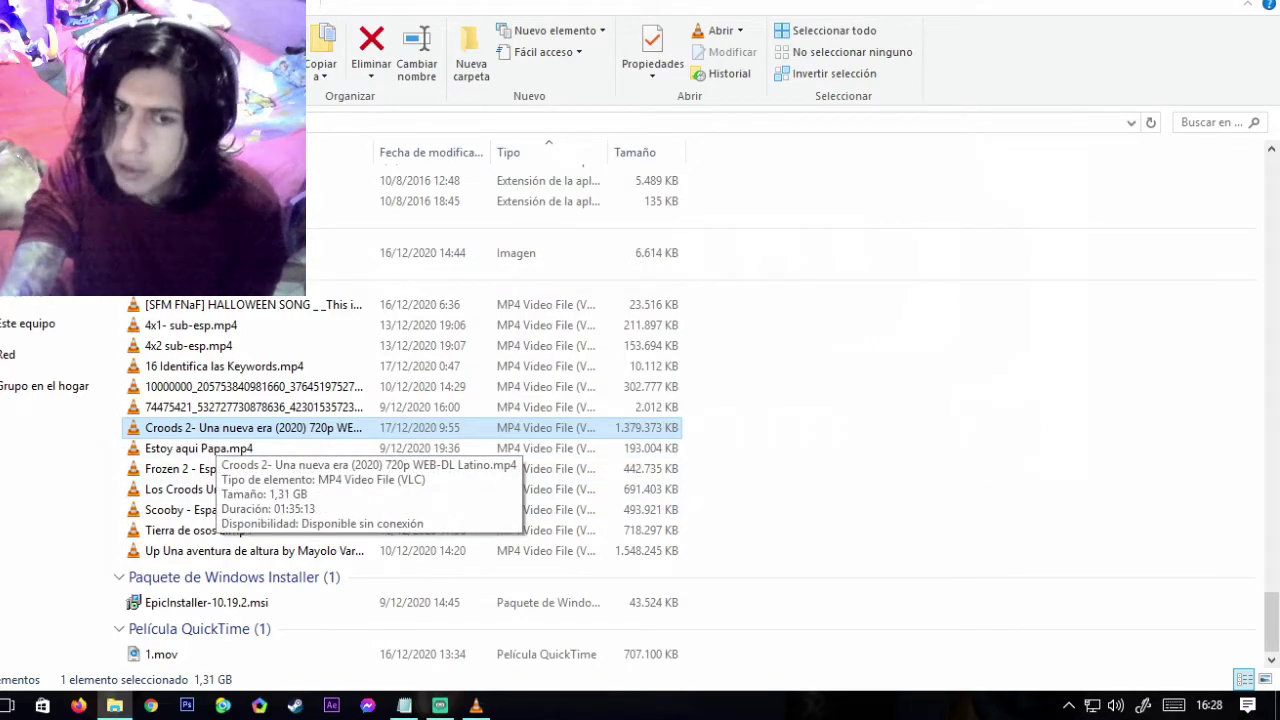
{"action": "right_click", "coordinate": [214, 430]}
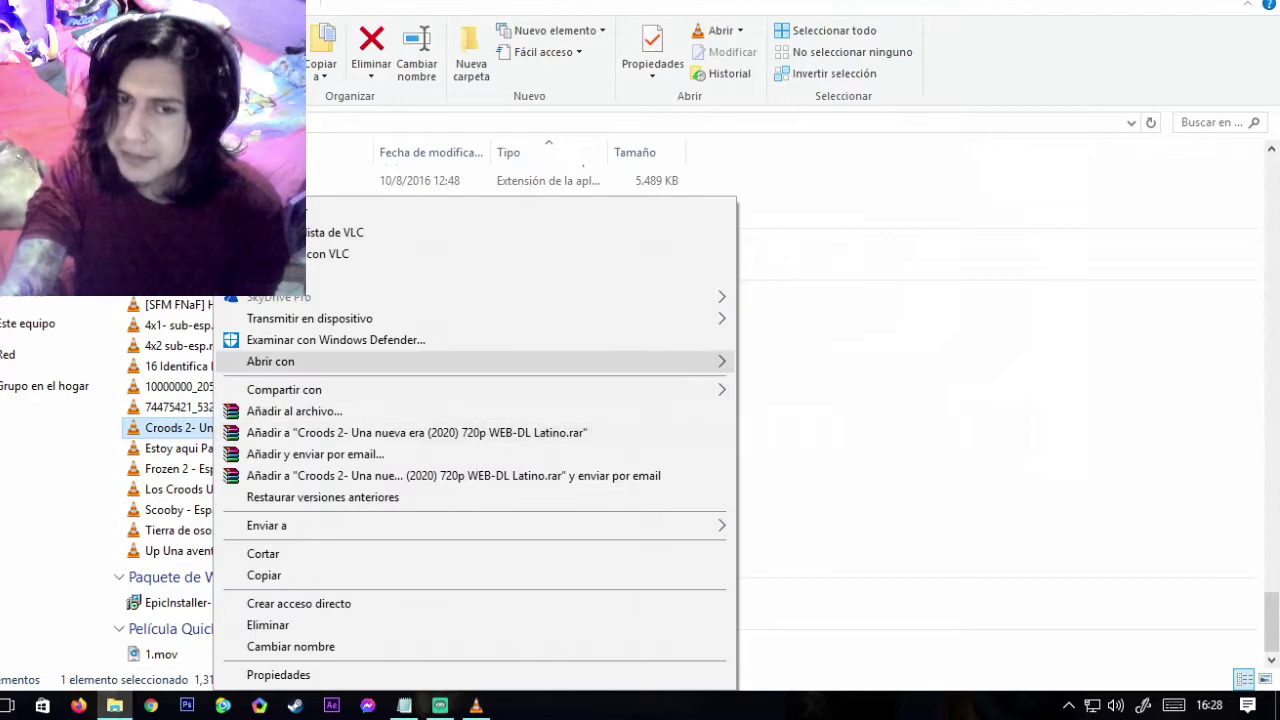
{"action": "mouse_move", "coordinate": [300, 361]}
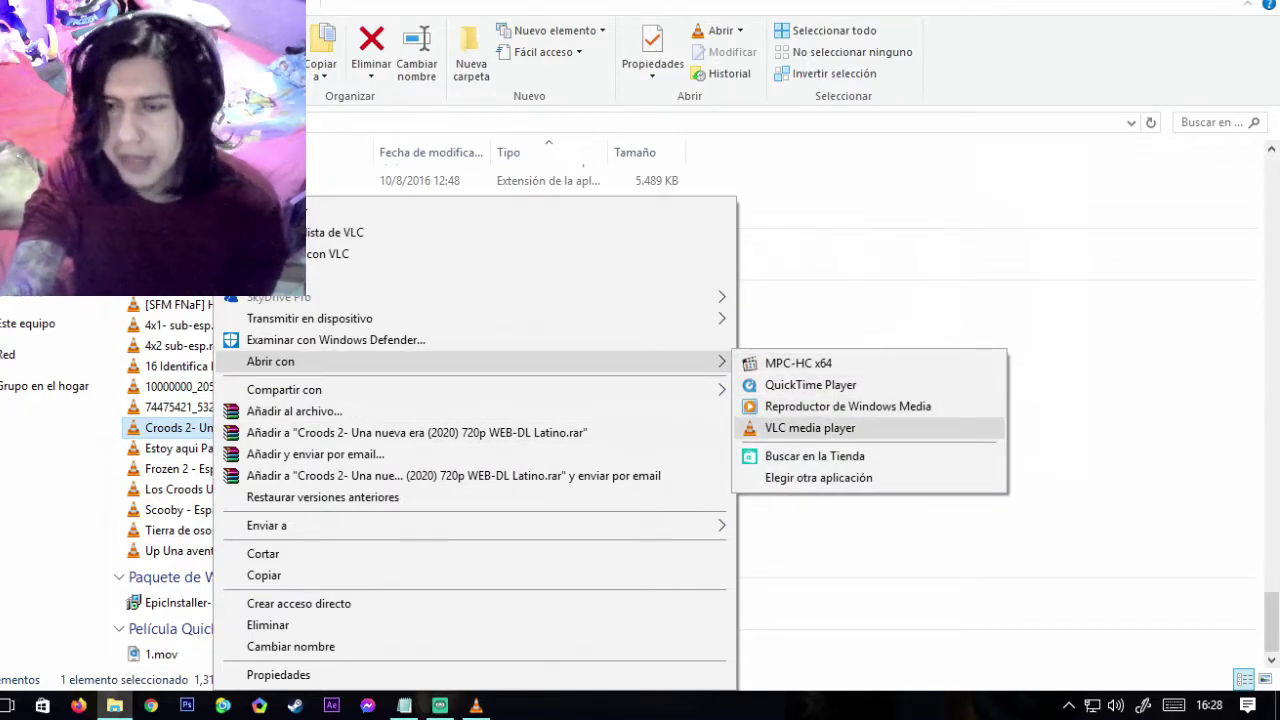
{"action": "left_click", "coordinate": [810, 428]}
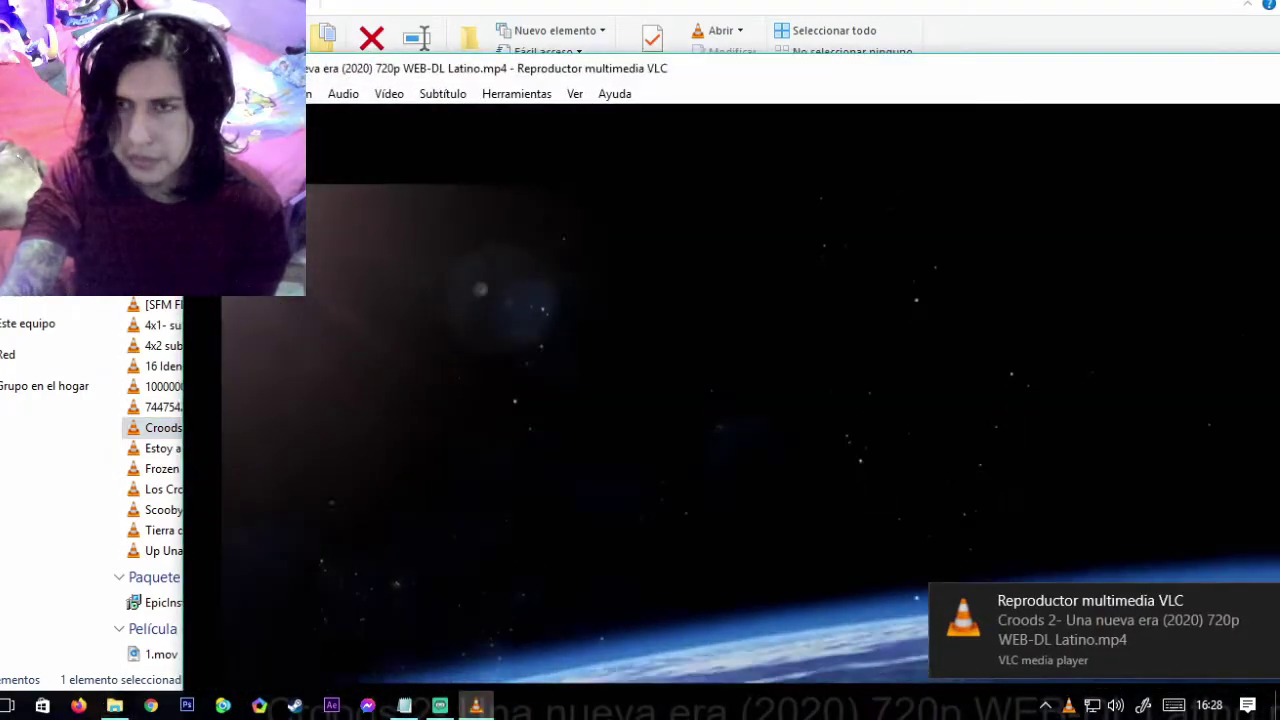
{"action": "left_click_drag", "start_coordinate": [670, 72], "coordinate": [478, 50]}
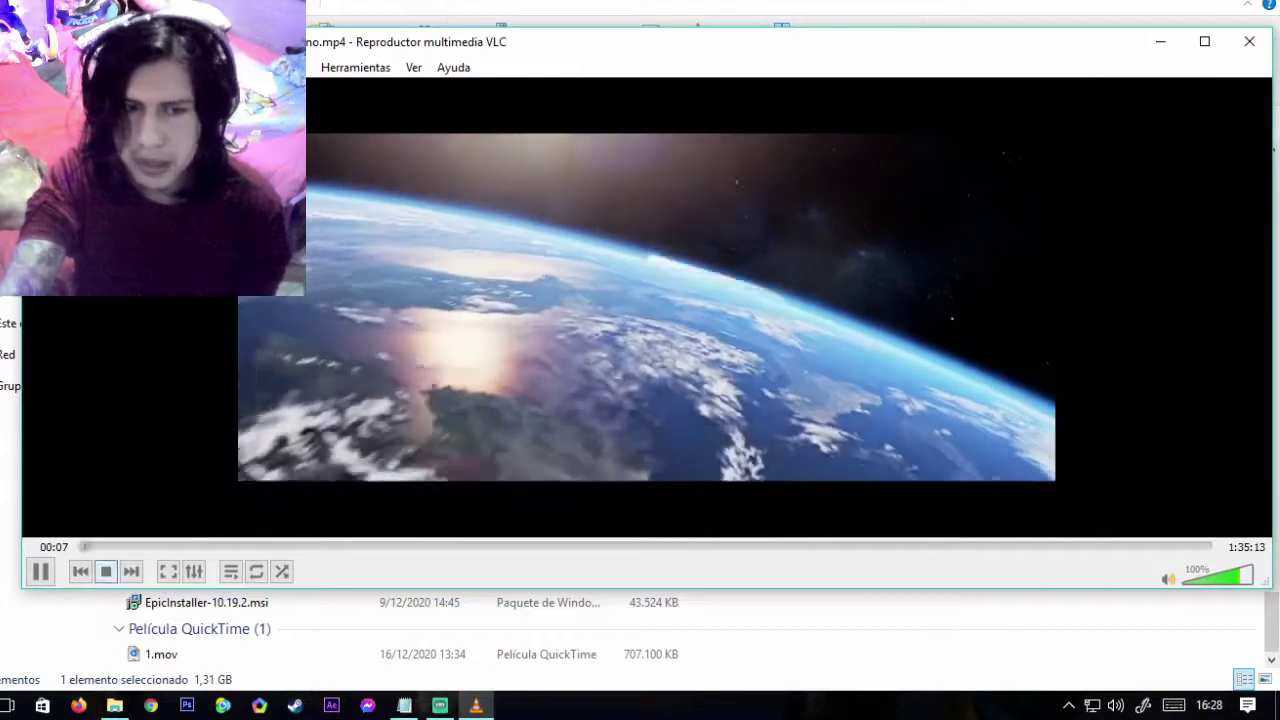
{"action": "key", "text": "space"}
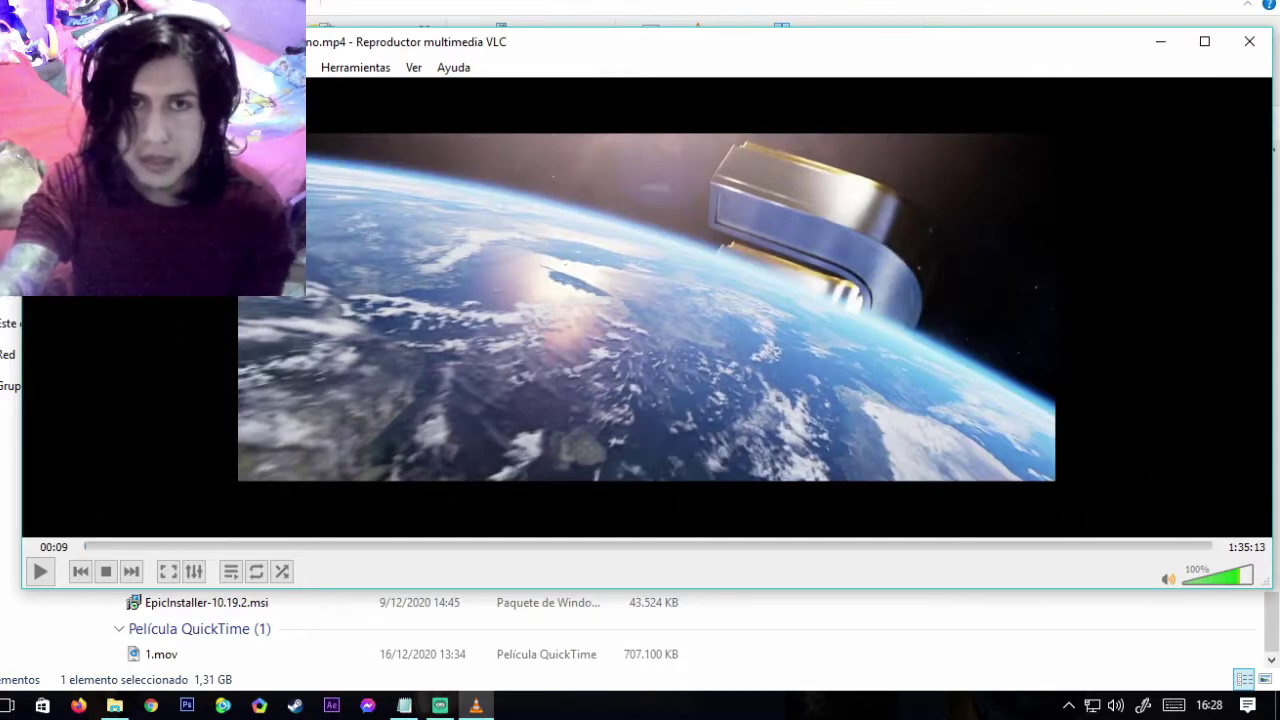
Step: Open the effects and filters settings of the paused video and show the Geometría options for video effects
{"action": "key", "text": "alt+v"}
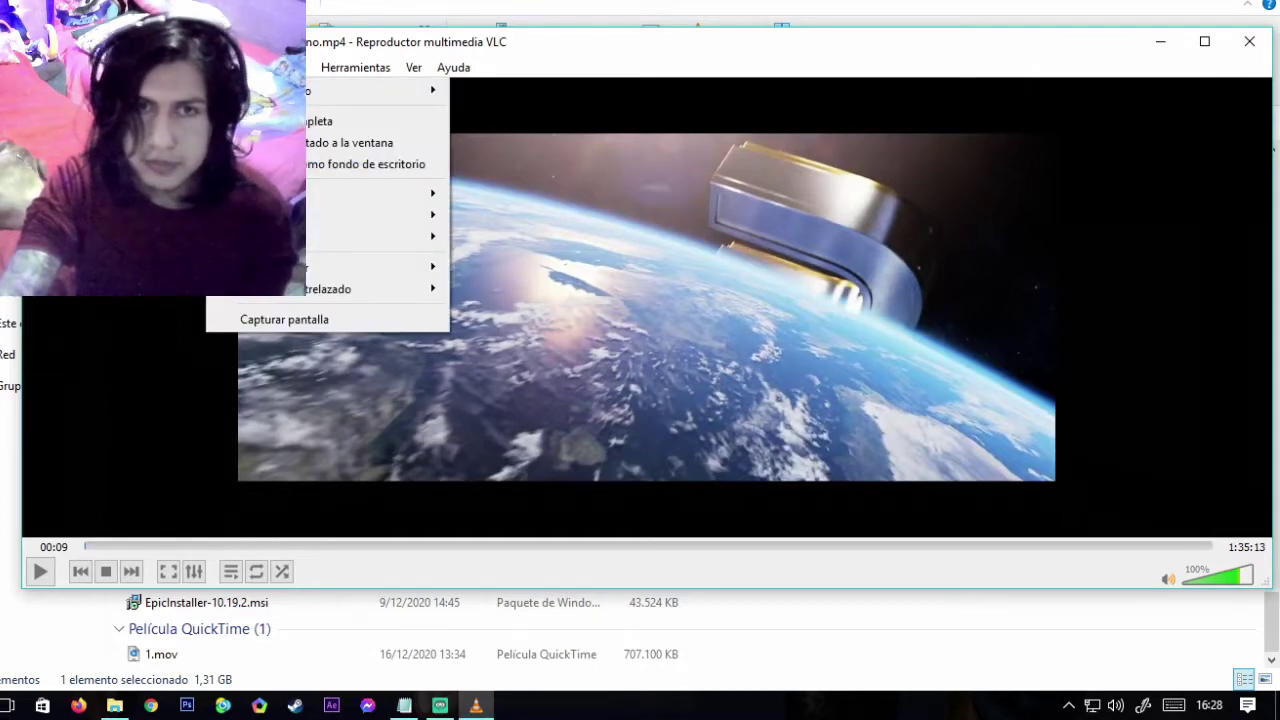
{"action": "key", "text": "Escape"}
{"action": "key", "text": "alt+v"}
{"action": "right_click", "coordinate": [646, 234]}
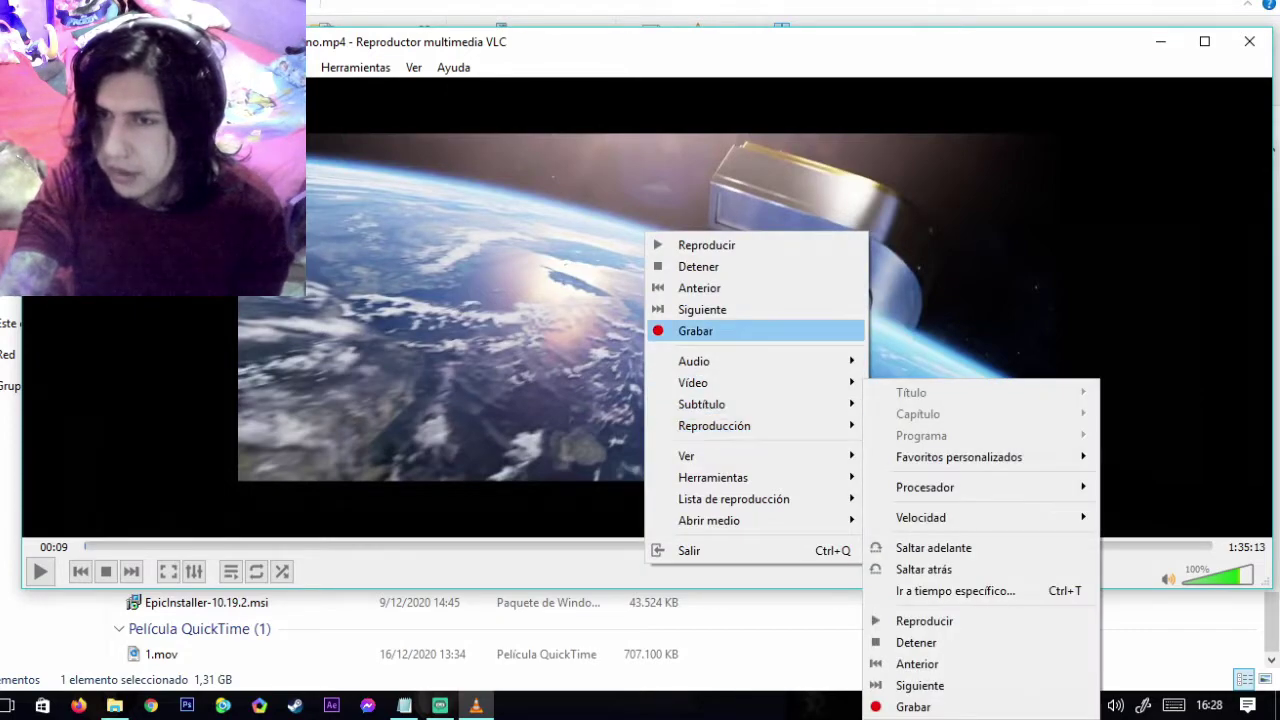
{"action": "key", "text": "Down"}
{"action": "key", "text": "Down"}
{"action": "key", "text": "Down"}
{"action": "key", "text": "Down"}
{"action": "key", "text": "Down"}
{"action": "key", "text": "Down"}
{"action": "key", "text": "Right"}
{"action": "key", "text": "Return"}
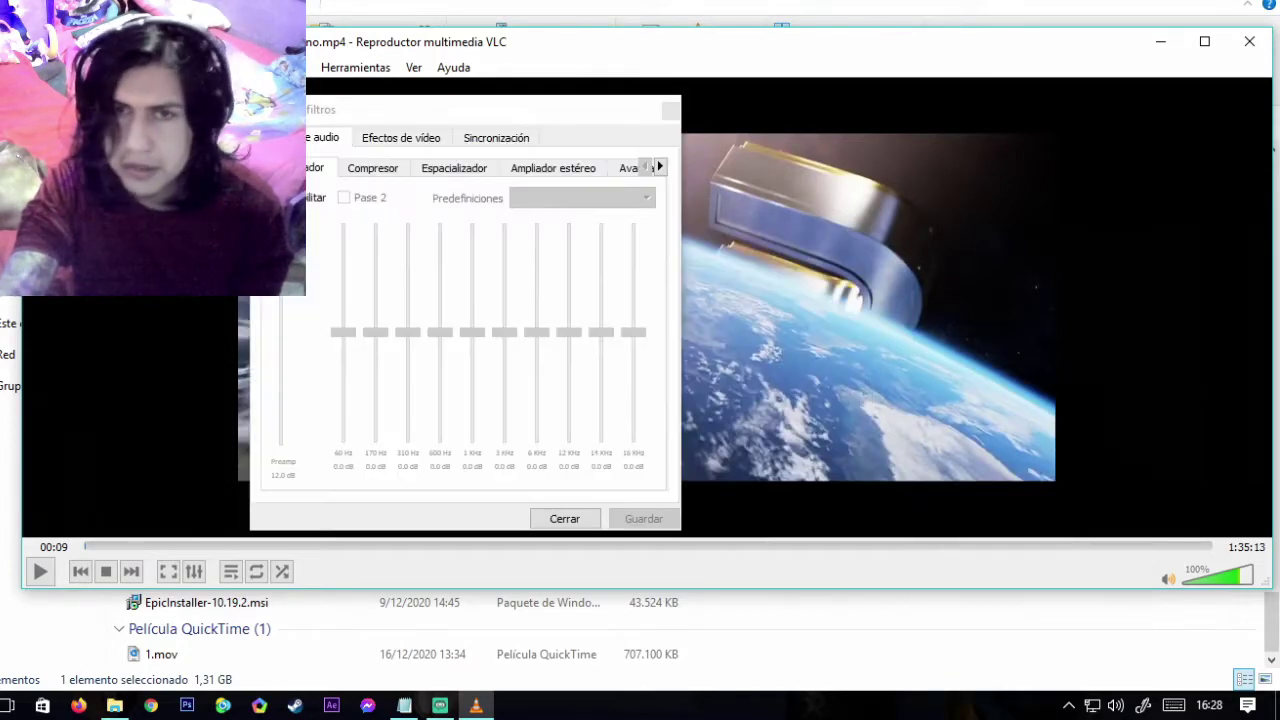
{"action": "key", "text": "ctrl+Tab"}
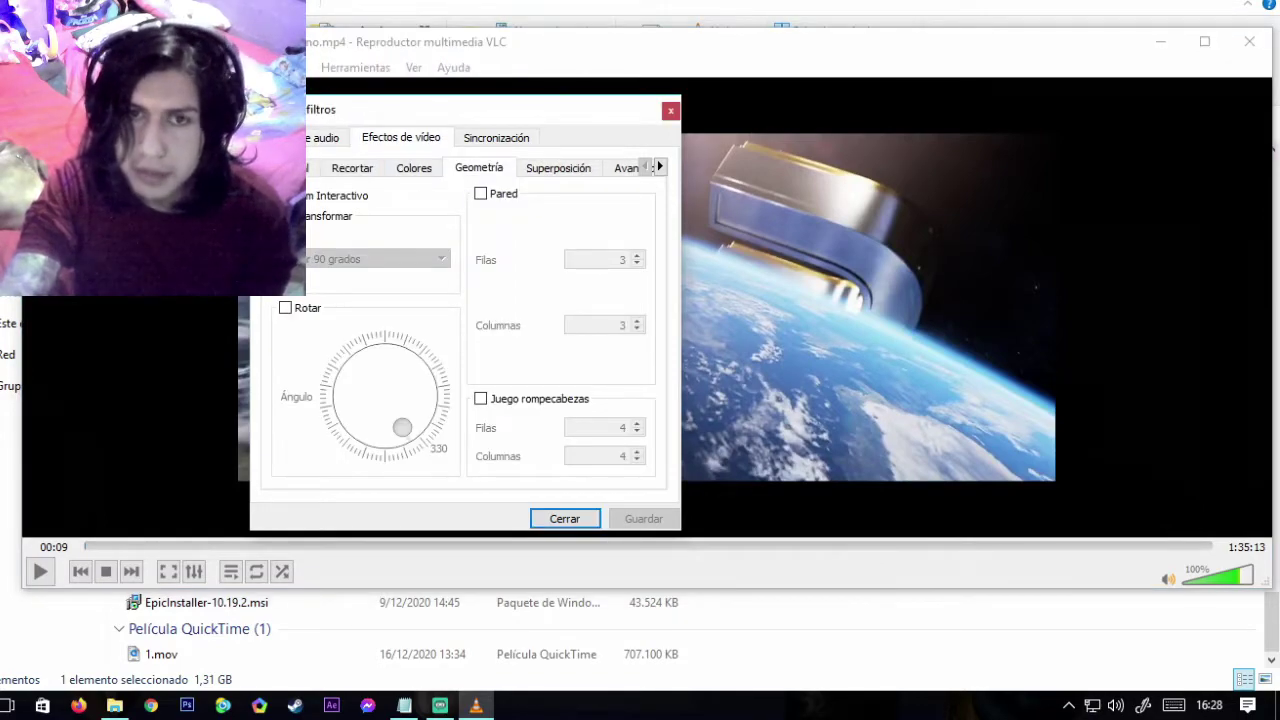
Step: Enable the video transform, set it to Voltear horizontalmente, and close the effects settings
{"action": "key", "text": "space"}
{"action": "key", "text": "Tab"}
{"action": "key", "text": "alt+Down"}
{"action": "key", "text": "Down"}
{"action": "key", "text": "Down"}
{"action": "key", "text": "Down"}
{"action": "key", "text": "Down"}
{"action": "key", "text": "Up"}
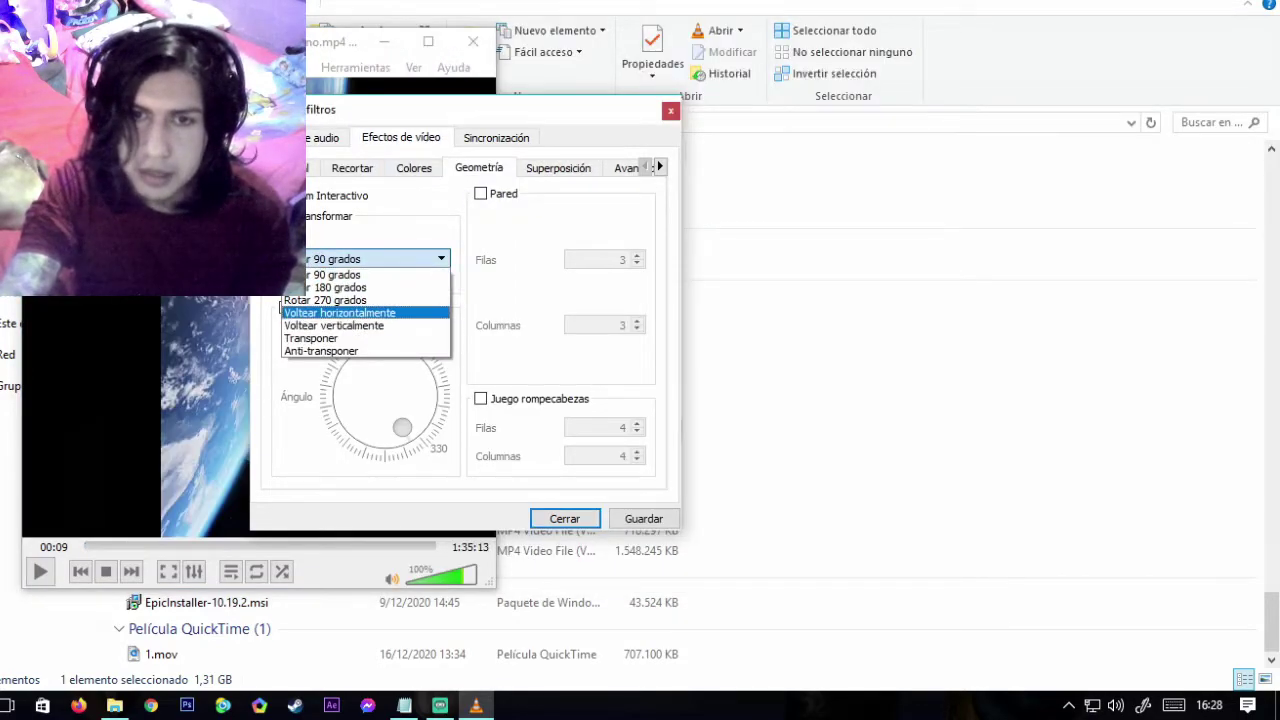
{"action": "key", "text": "Return"}
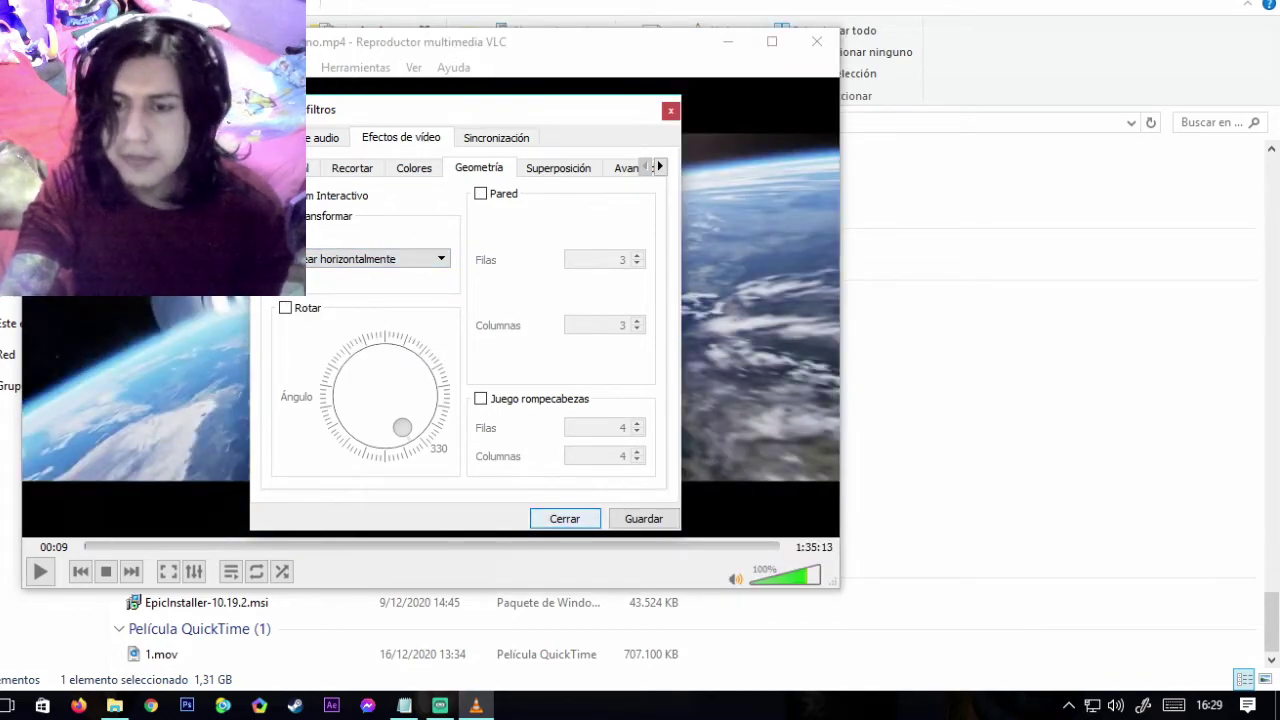
{"action": "key", "text": "Escape"}
Step: Set the video's aspect ratio to 4:3
{"action": "right_click", "coordinate": [267, 282]}
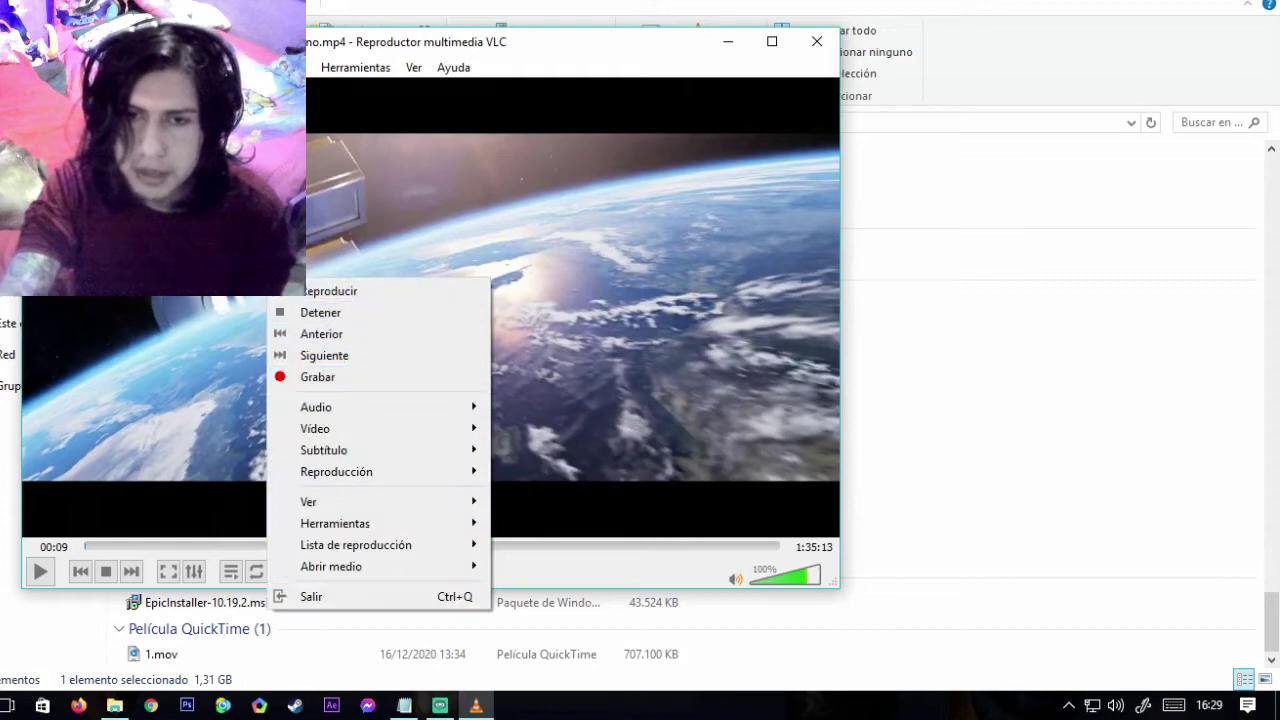
{"action": "mouse_move", "coordinate": [330, 428]}
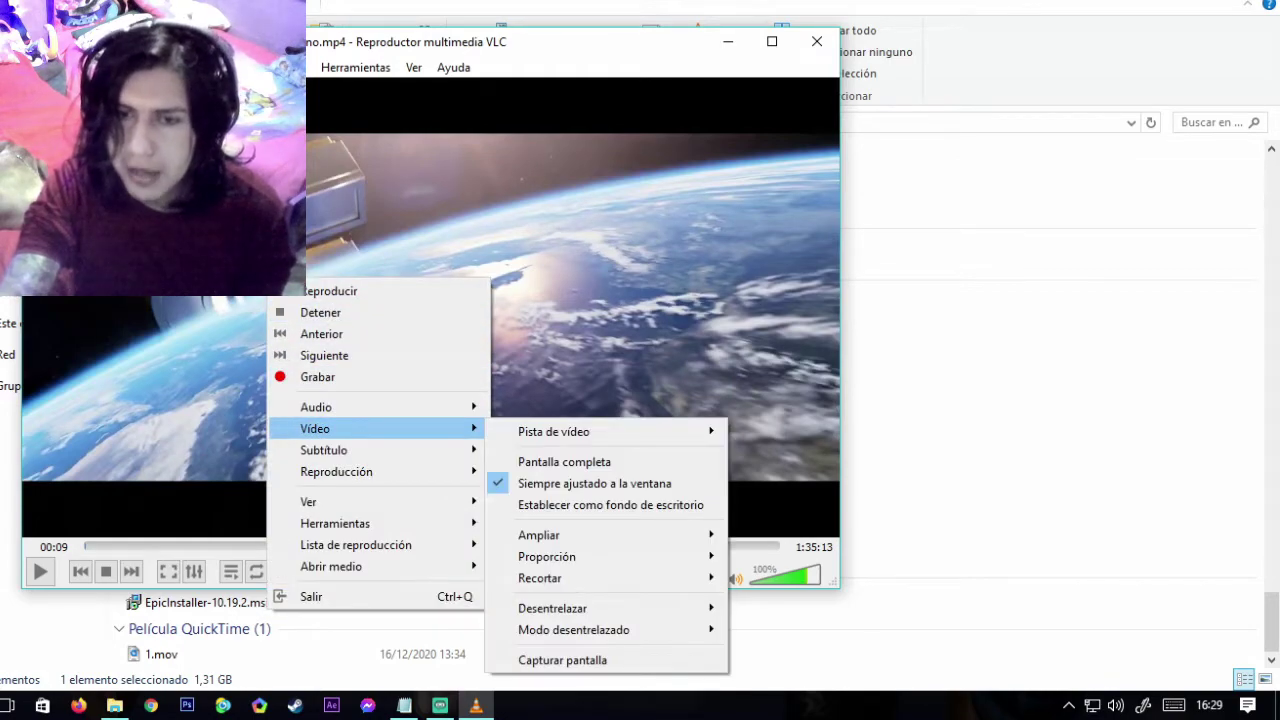
{"action": "mouse_move", "coordinate": [547, 556]}
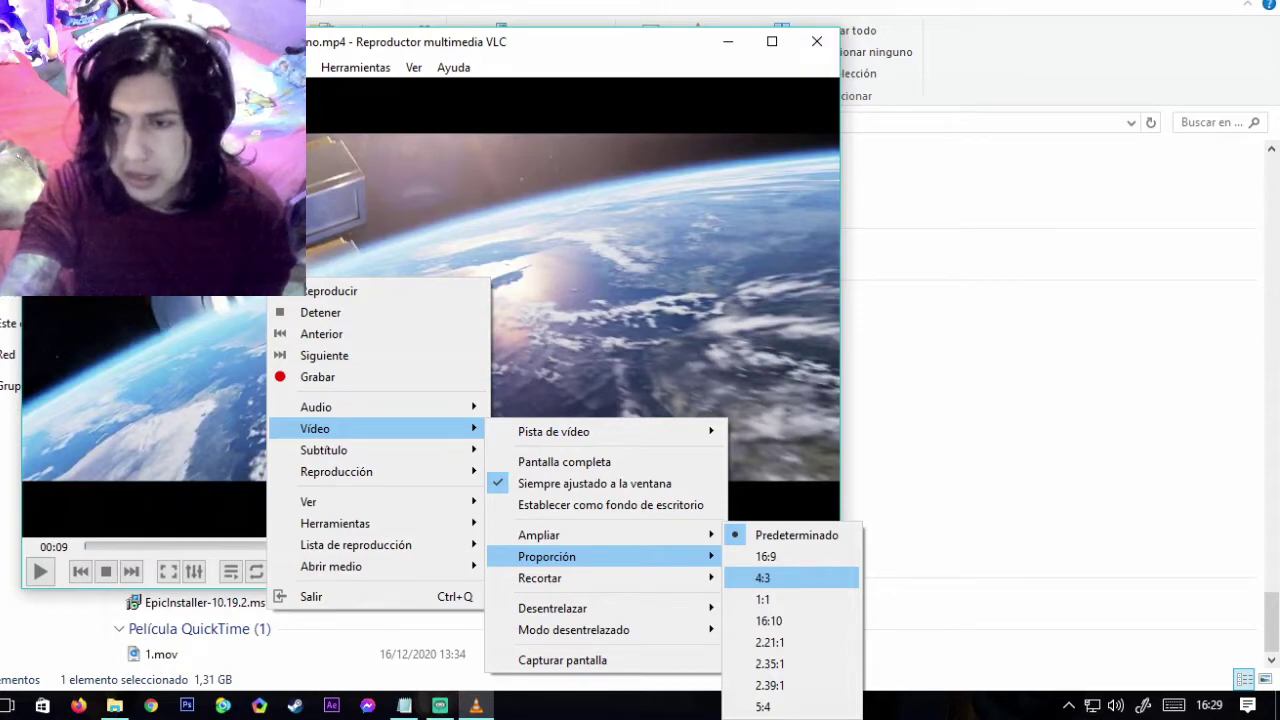
{"action": "left_click", "coordinate": [762, 578]}
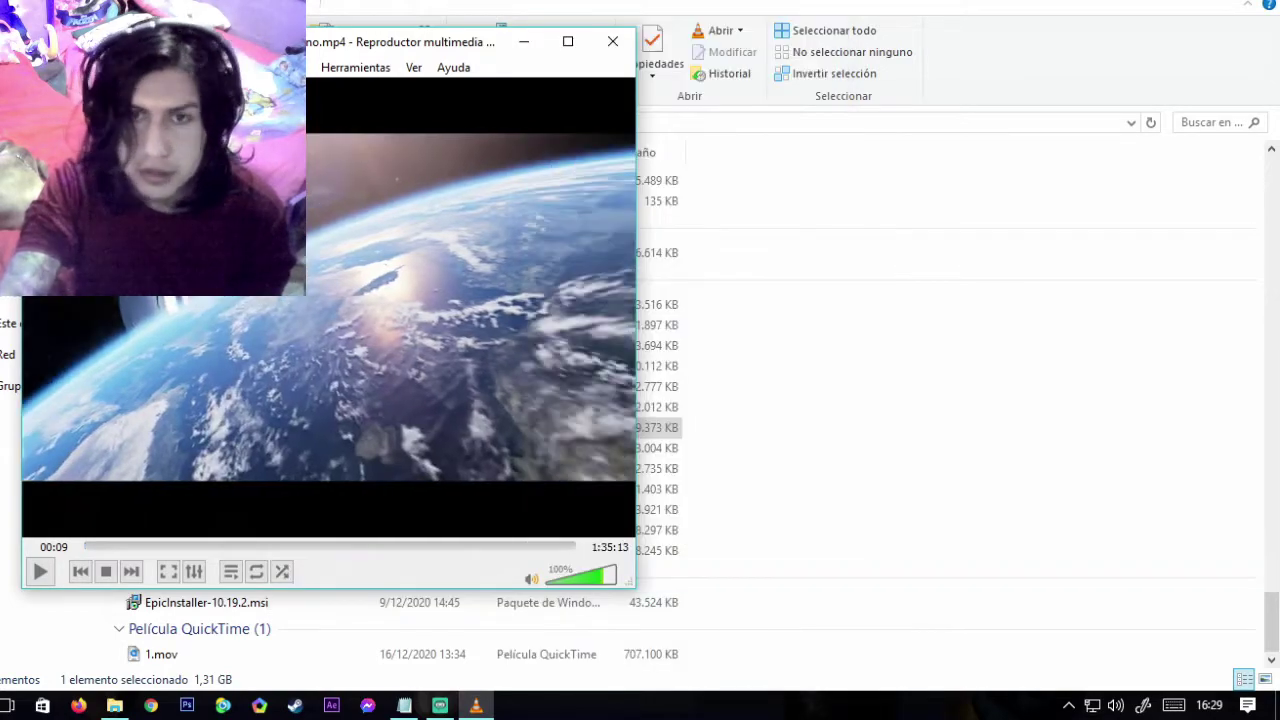
Step: Raise the playback speed twice with Más rápido (preciso) and jump to about 28:25 in the film
{"action": "right_click", "coordinate": [357, 213]}
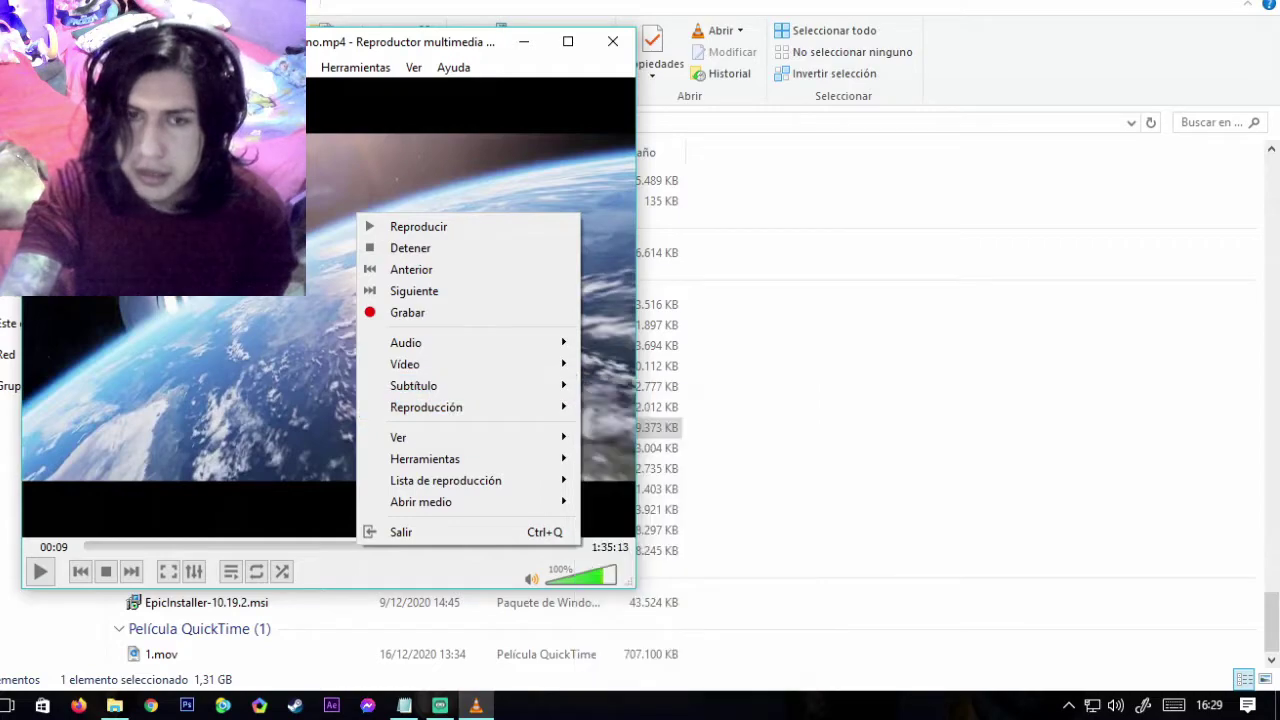
{"action": "mouse_move", "coordinate": [426, 407]}
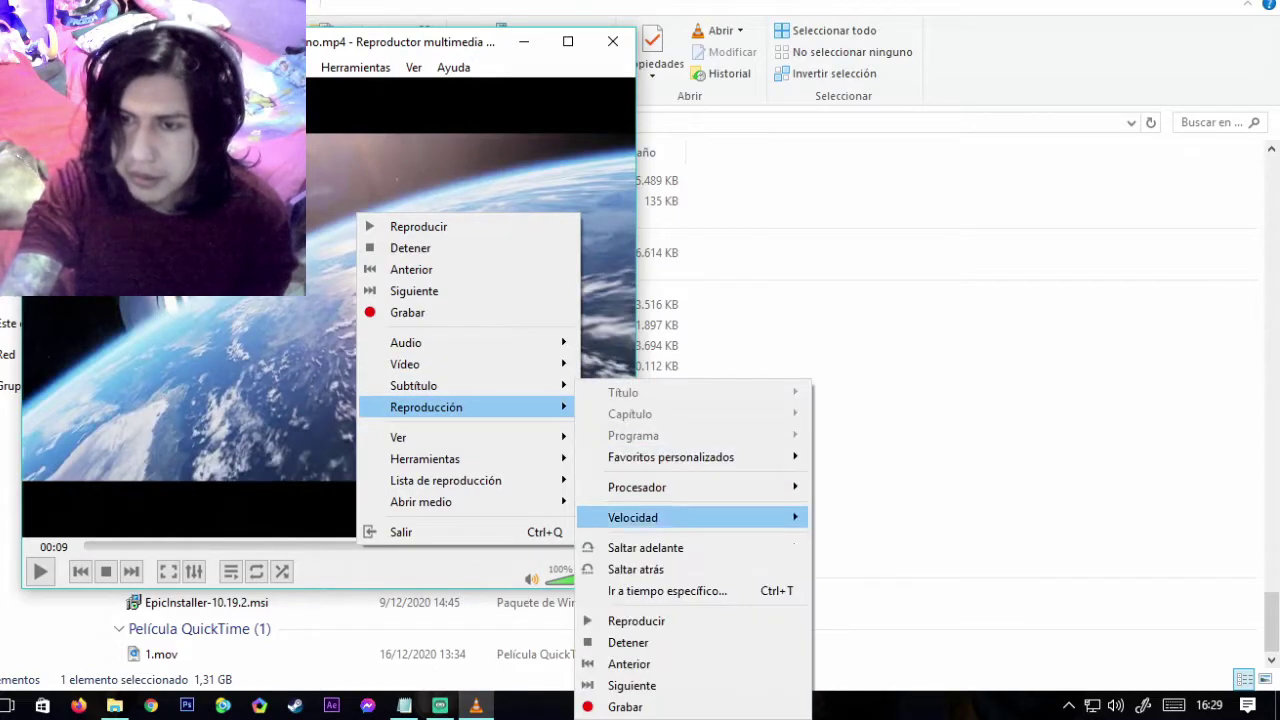
{"action": "mouse_move", "coordinate": [633, 517]}
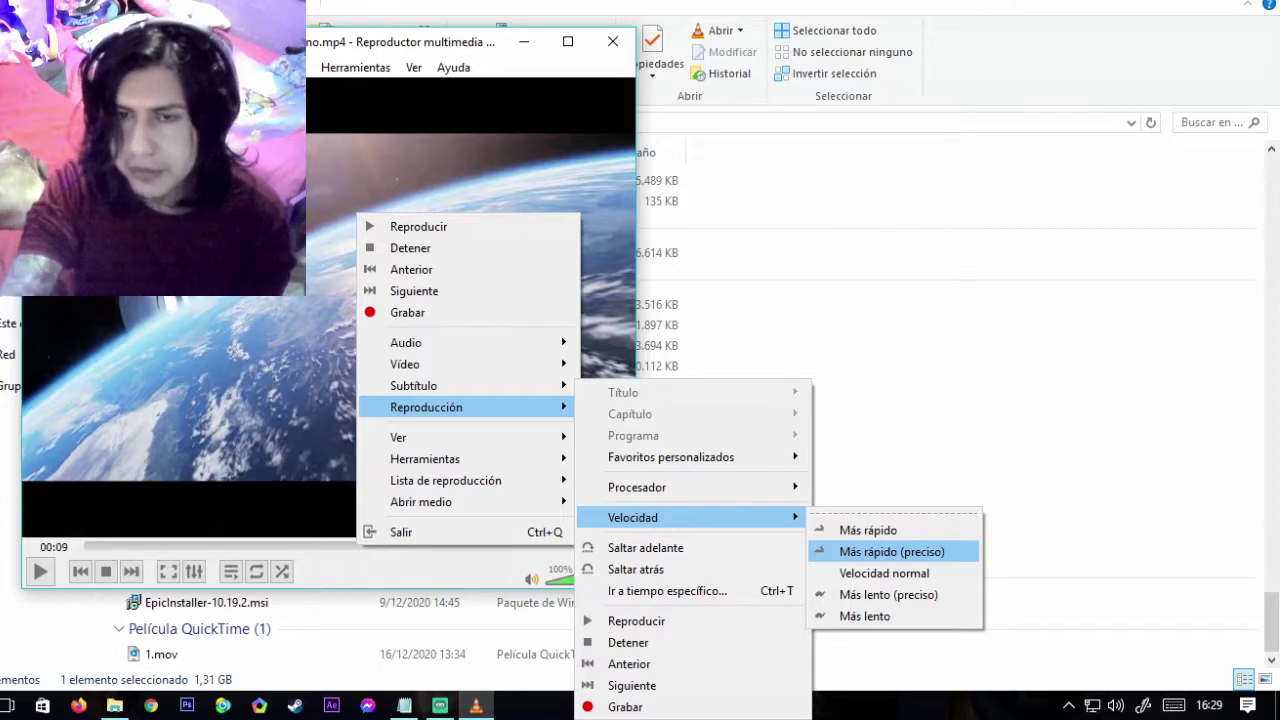
{"action": "left_click", "coordinate": [890, 551]}
{"action": "right_click", "coordinate": [202, 232]}
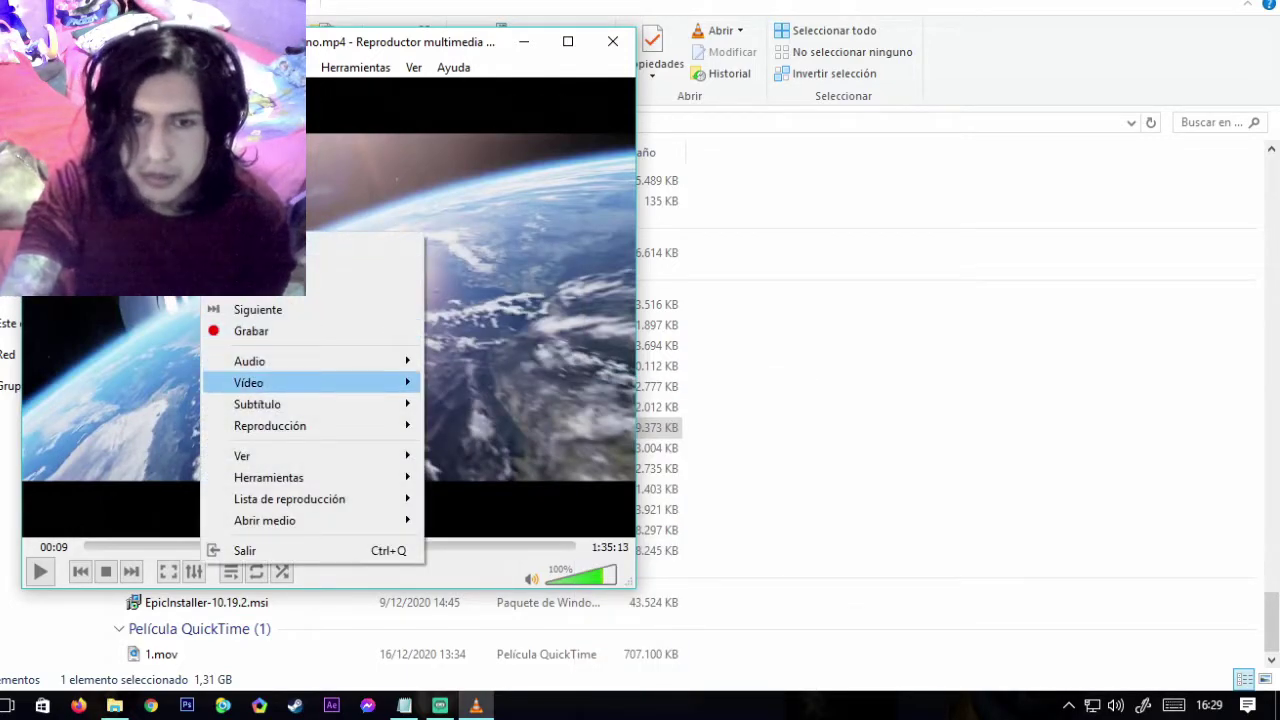
{"action": "mouse_move", "coordinate": [540, 517]}
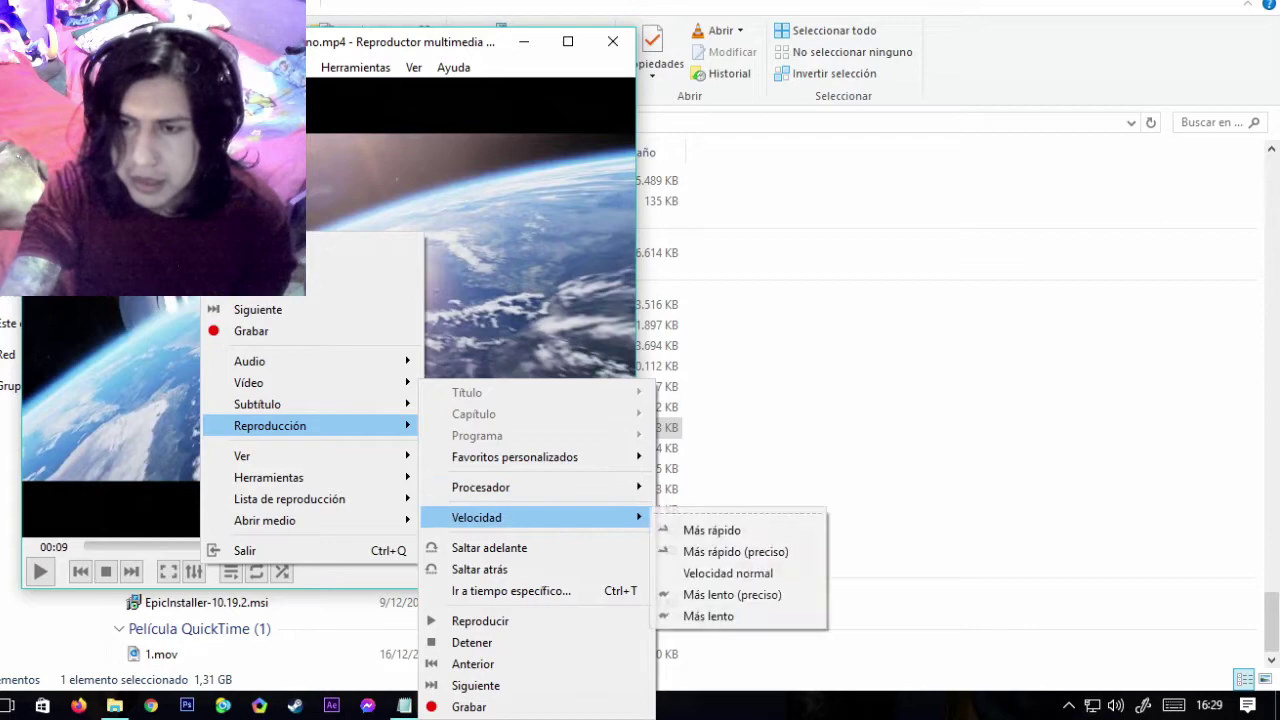
{"action": "left_click", "coordinate": [735, 551]}
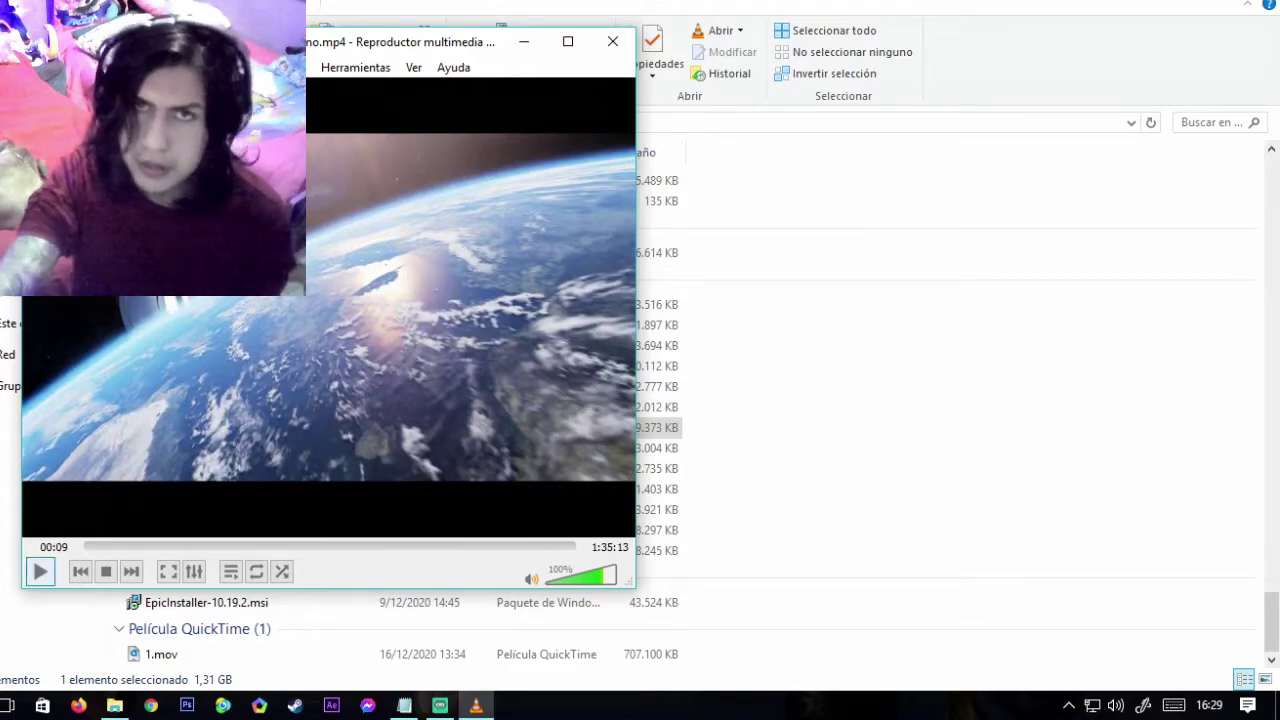
{"action": "left_click", "coordinate": [230, 546]}
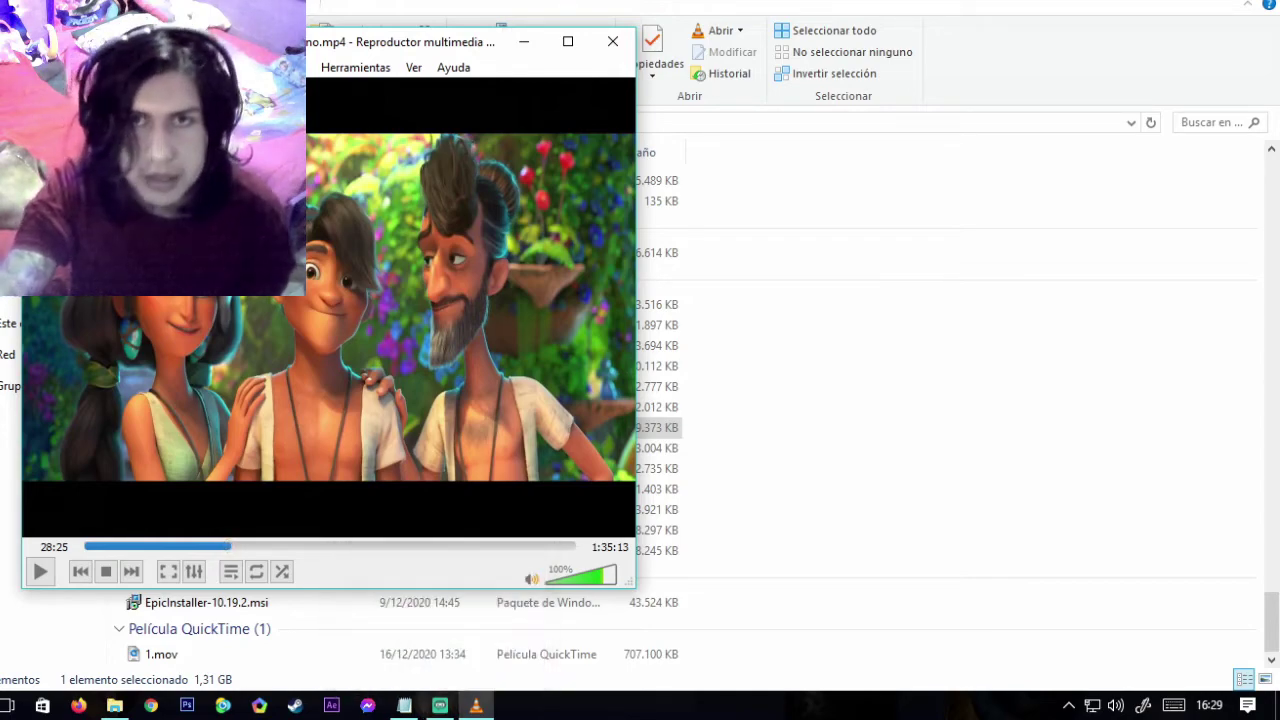
Step: Switch to Streamlabs OBS and add a new Captura de juego source named "red" to the scene Escena nueva
{"action": "mouse_move", "coordinate": [440, 705]}
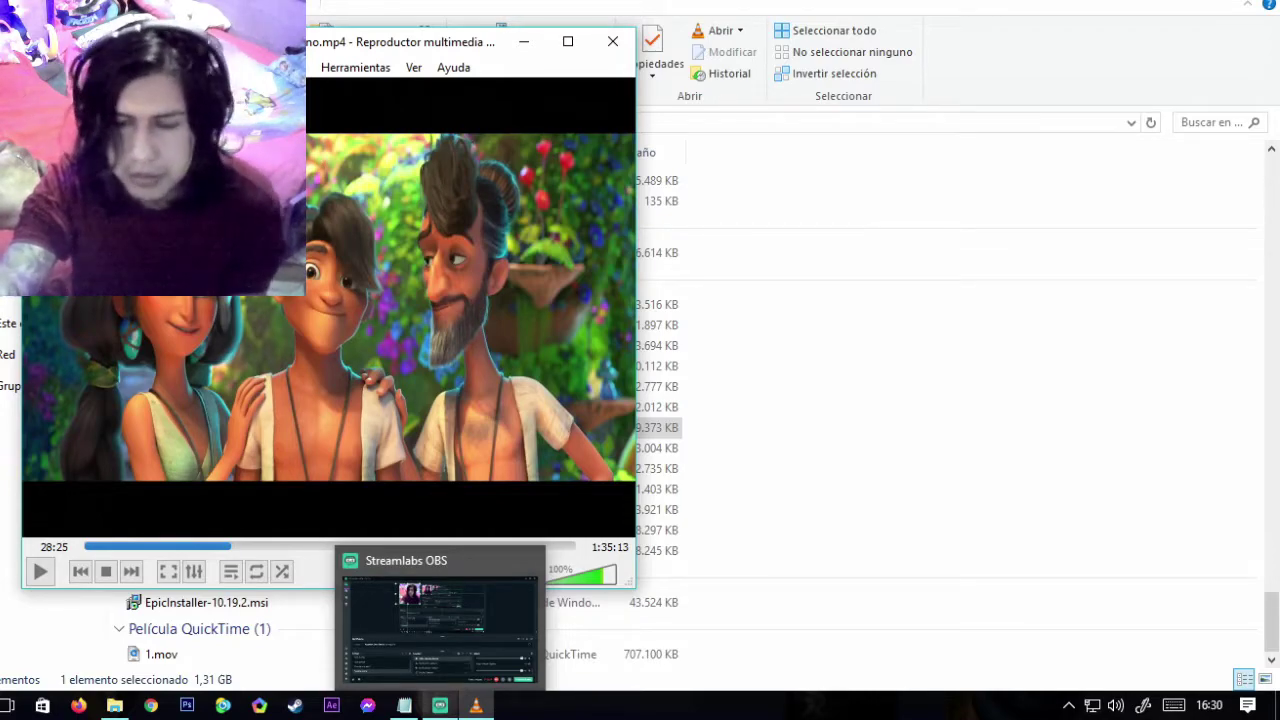
{"action": "left_click", "coordinate": [440, 705]}
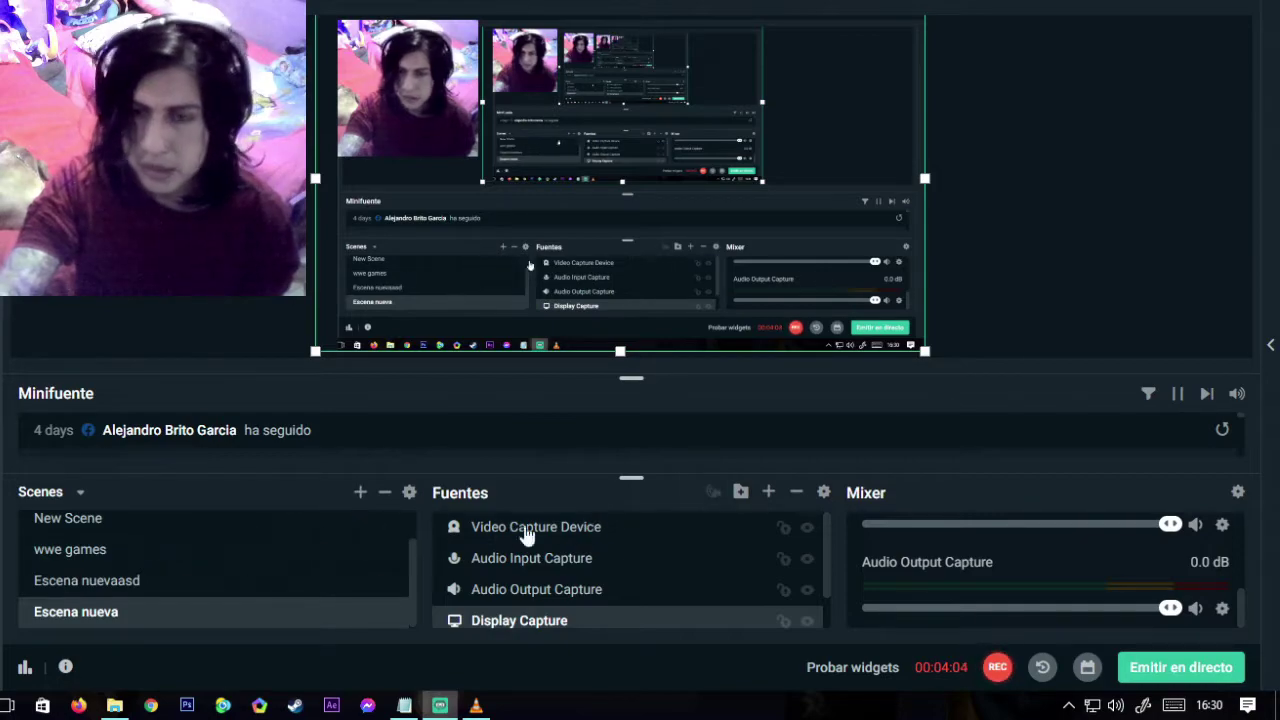
{"action": "left_click", "coordinate": [769, 497]}
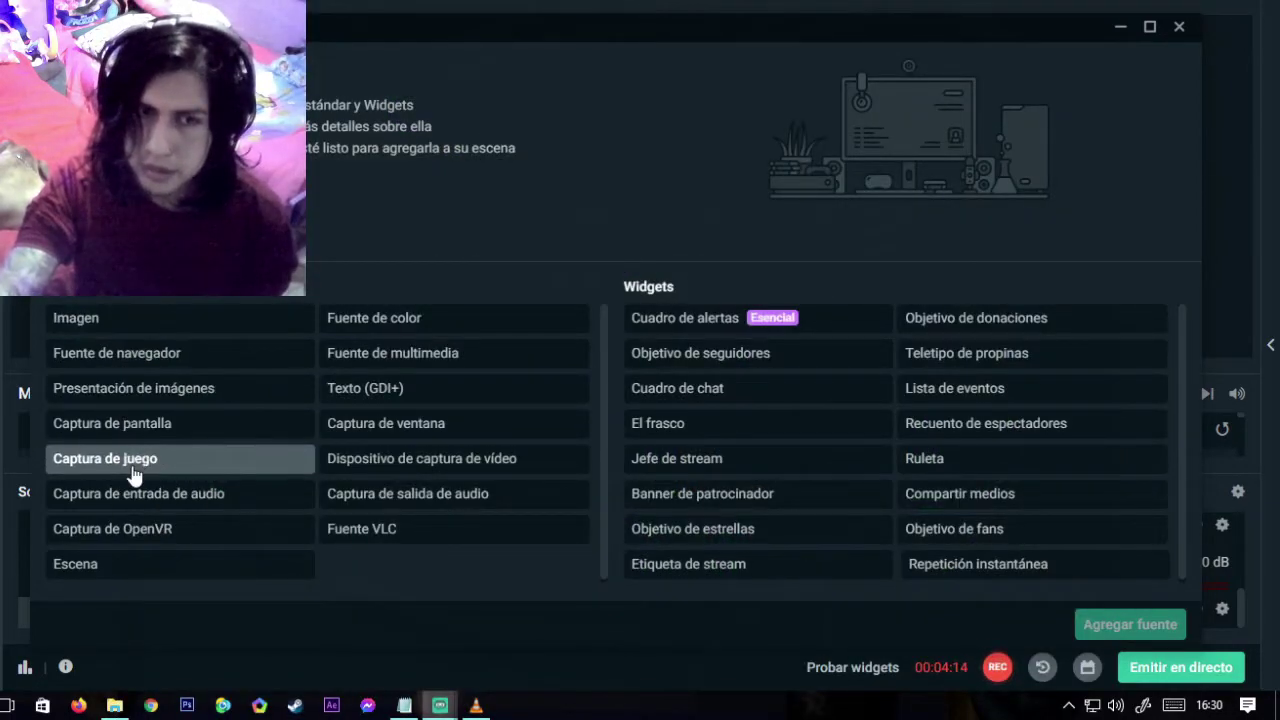
{"action": "left_click", "coordinate": [134, 474]}
{"action": "left_click", "coordinate": [1130, 624]}
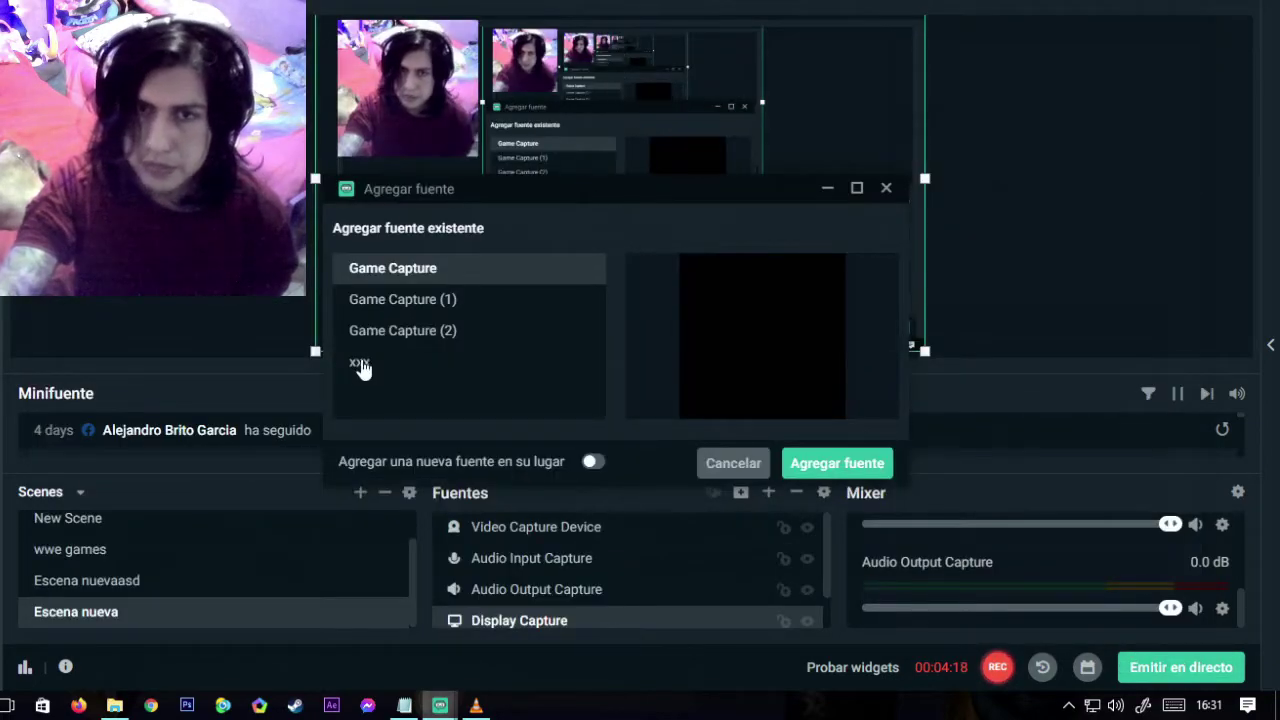
{"action": "left_click", "coordinate": [593, 462]}
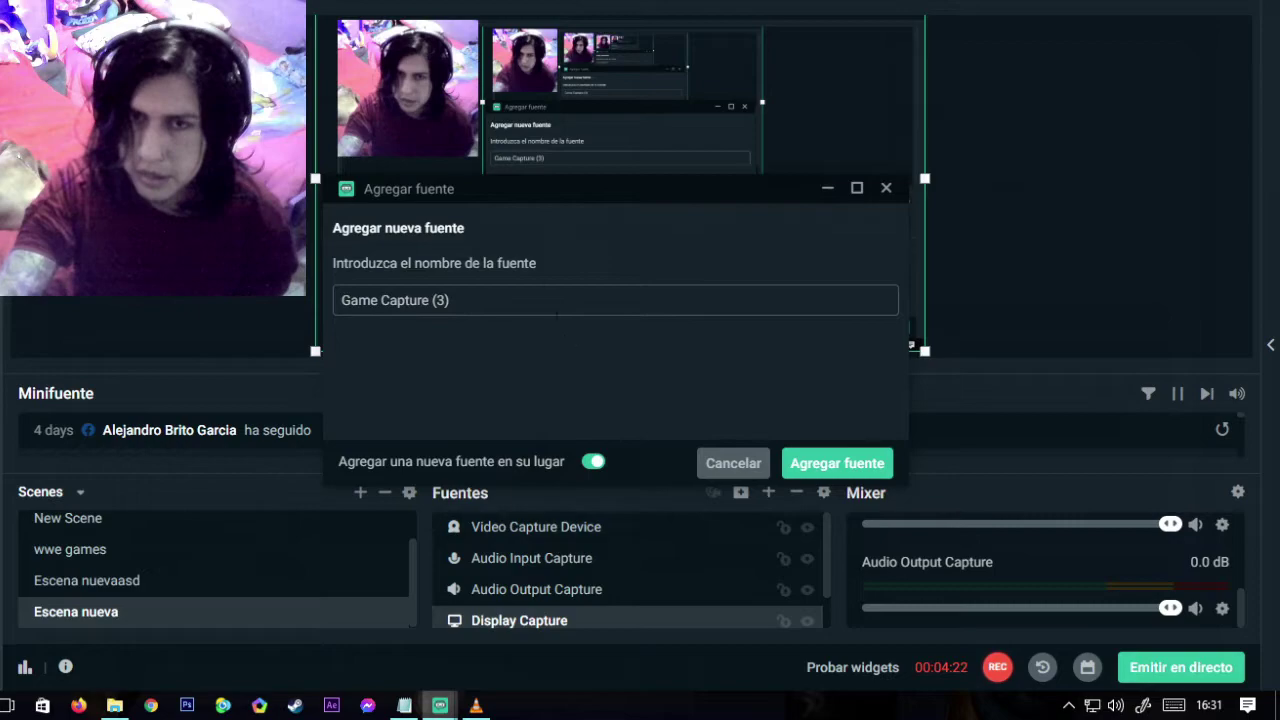
{"action": "left_click_drag", "start_coordinate": [455, 301], "coordinate": [283, 309]}
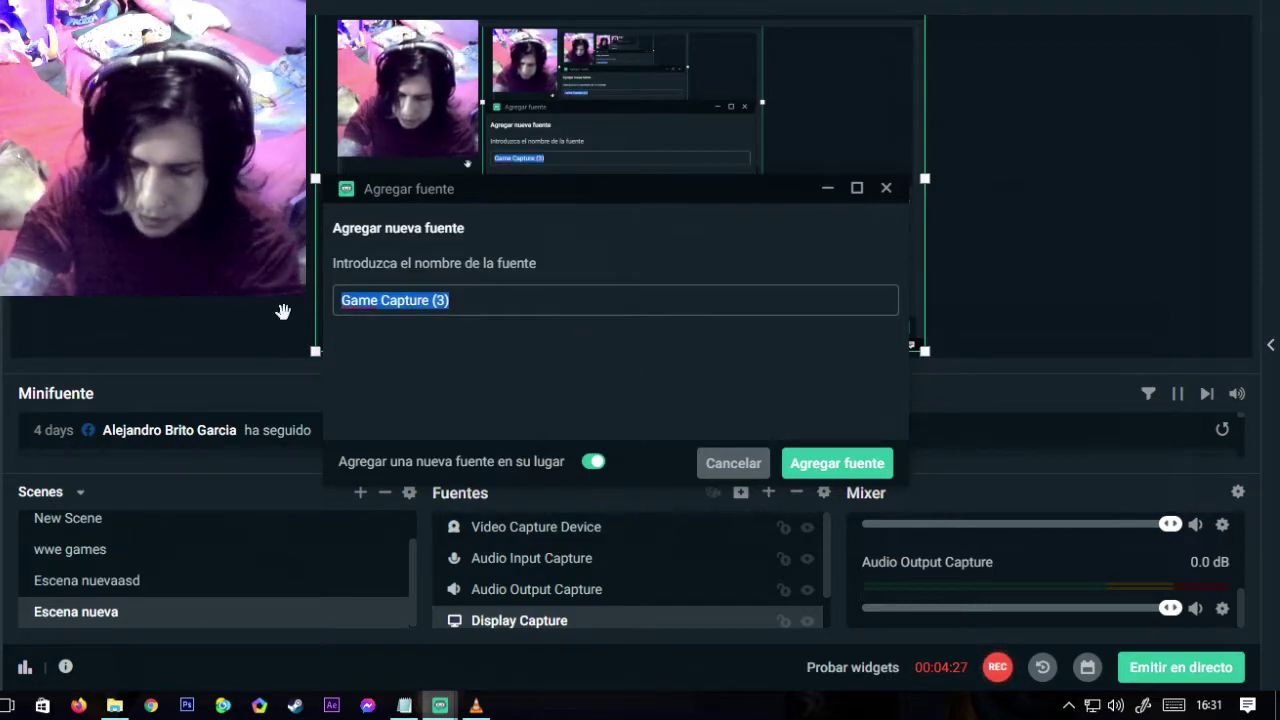
{"action": "type", "text": "red"}
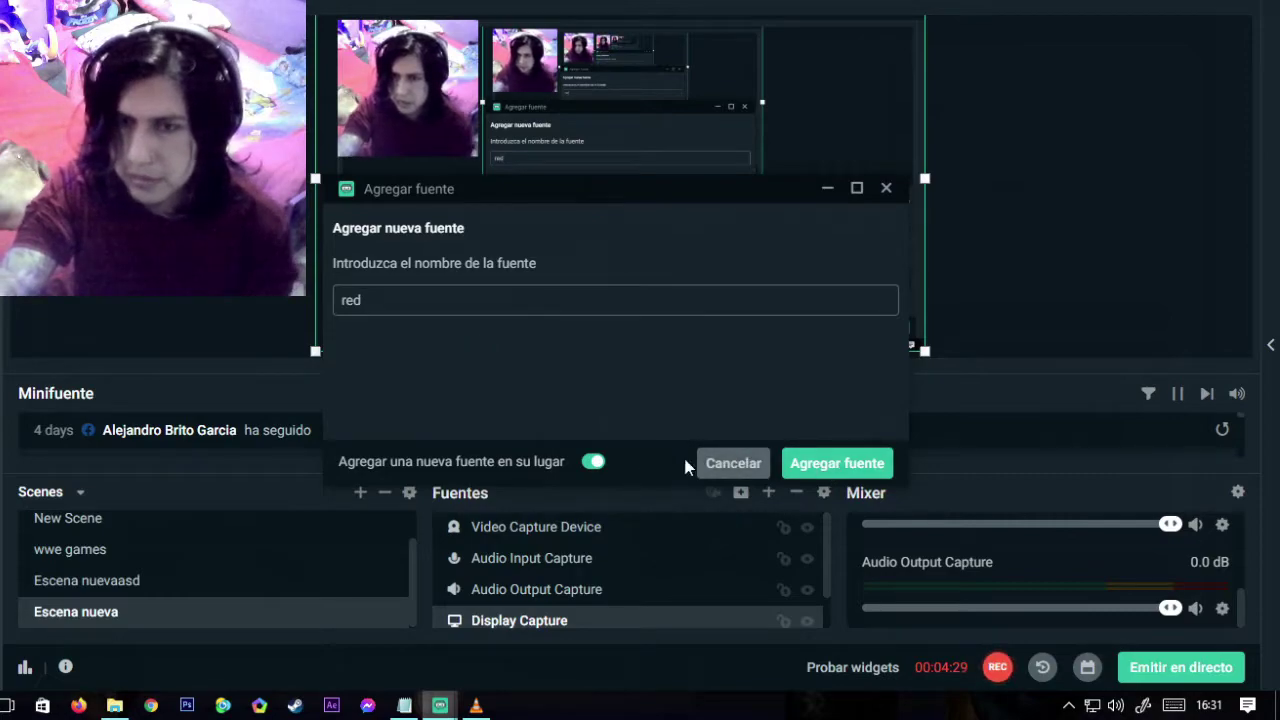
{"action": "left_click", "coordinate": [840, 463]}
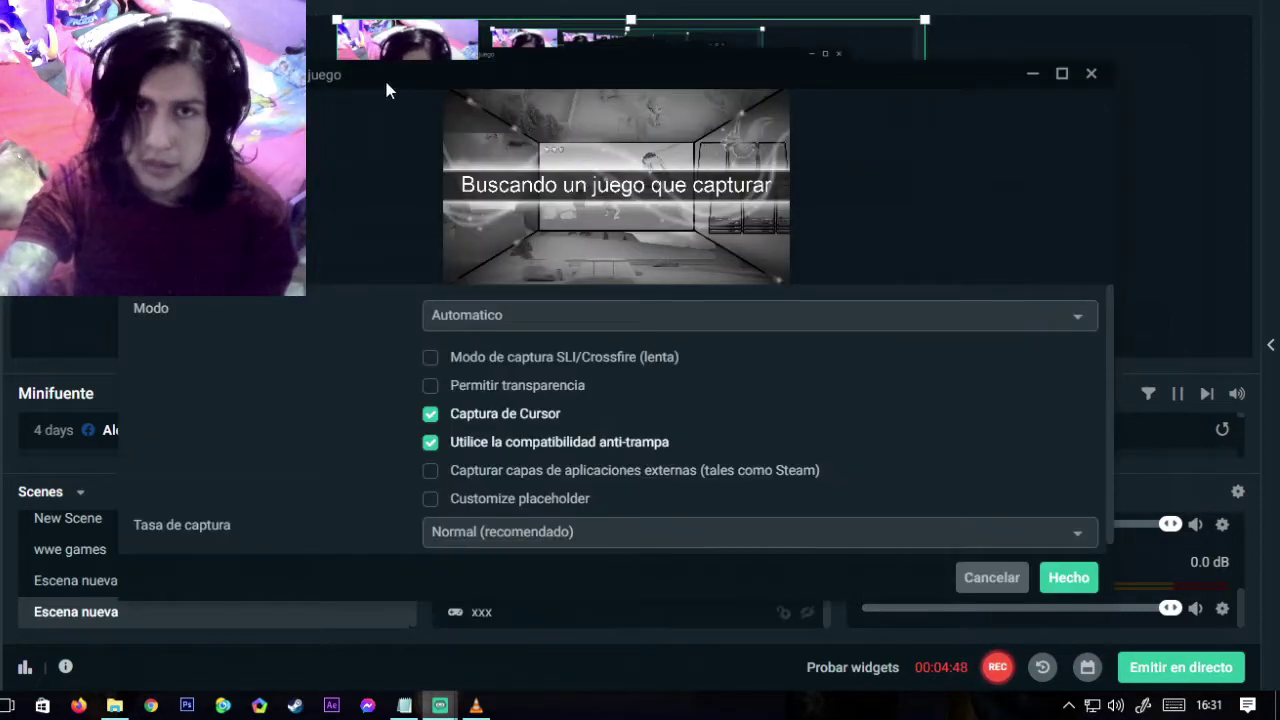
Step: Set the game capture to Capturar ventana específica, choose the [vlc.exe] Croods 2 window, and accept the source settings
{"action": "mouse_move", "coordinate": [386, 84]}
{"action": "left_mouse_down"}
{"action": "mouse_move", "coordinate": [377, 115]}
{"action": "mouse_move", "coordinate": [376, 104]}
{"action": "left_mouse_up"}
{"action": "left_click", "coordinate": [480, 342]}
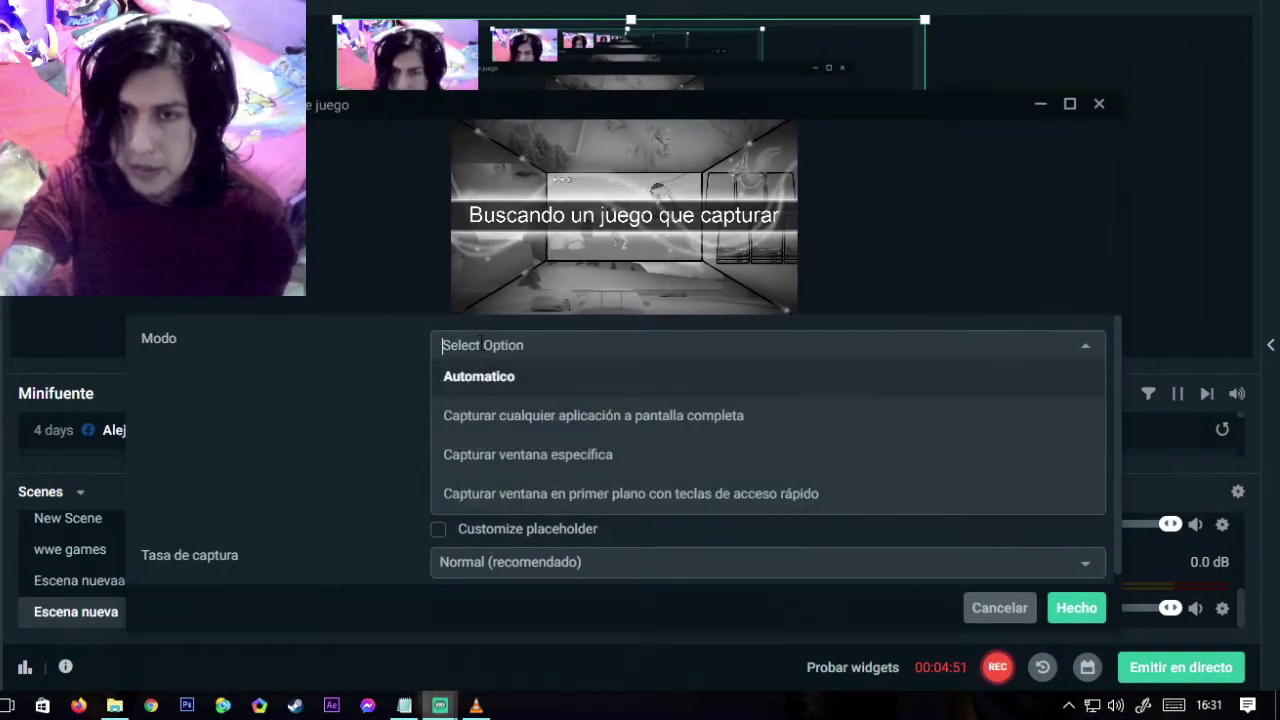
{"action": "left_click", "coordinate": [507, 462]}
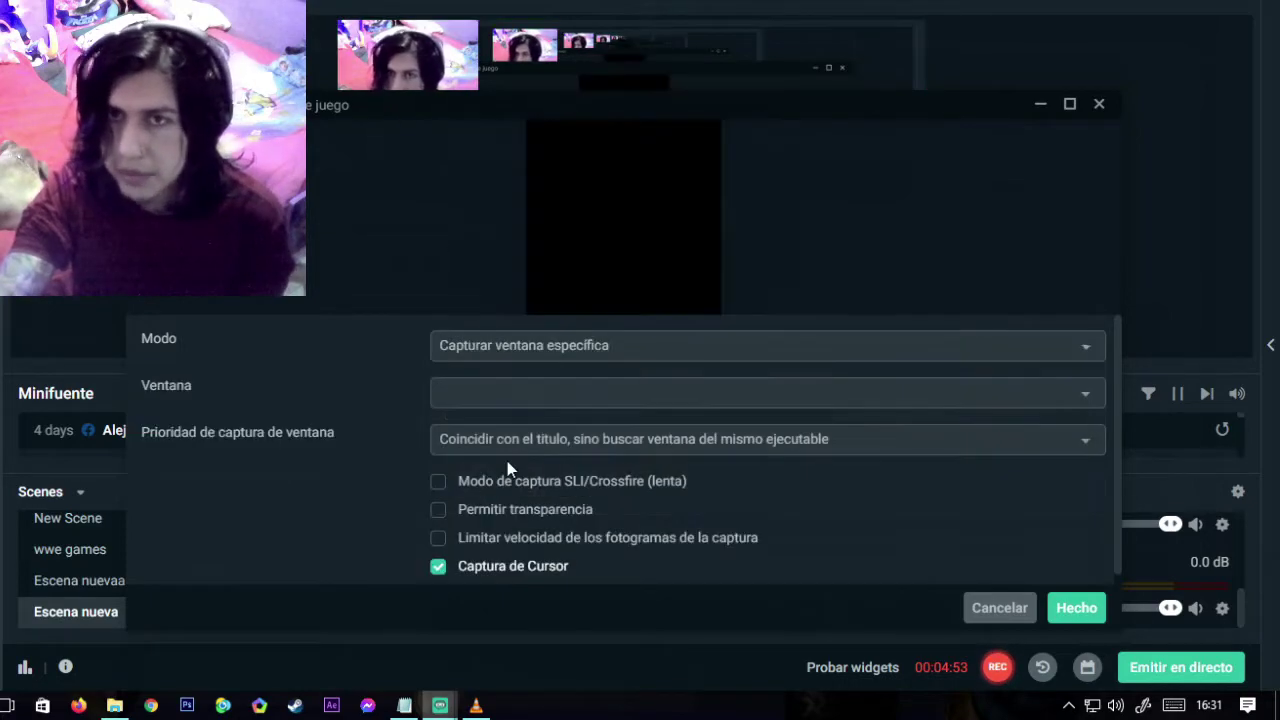
{"action": "left_click", "coordinate": [527, 393]}
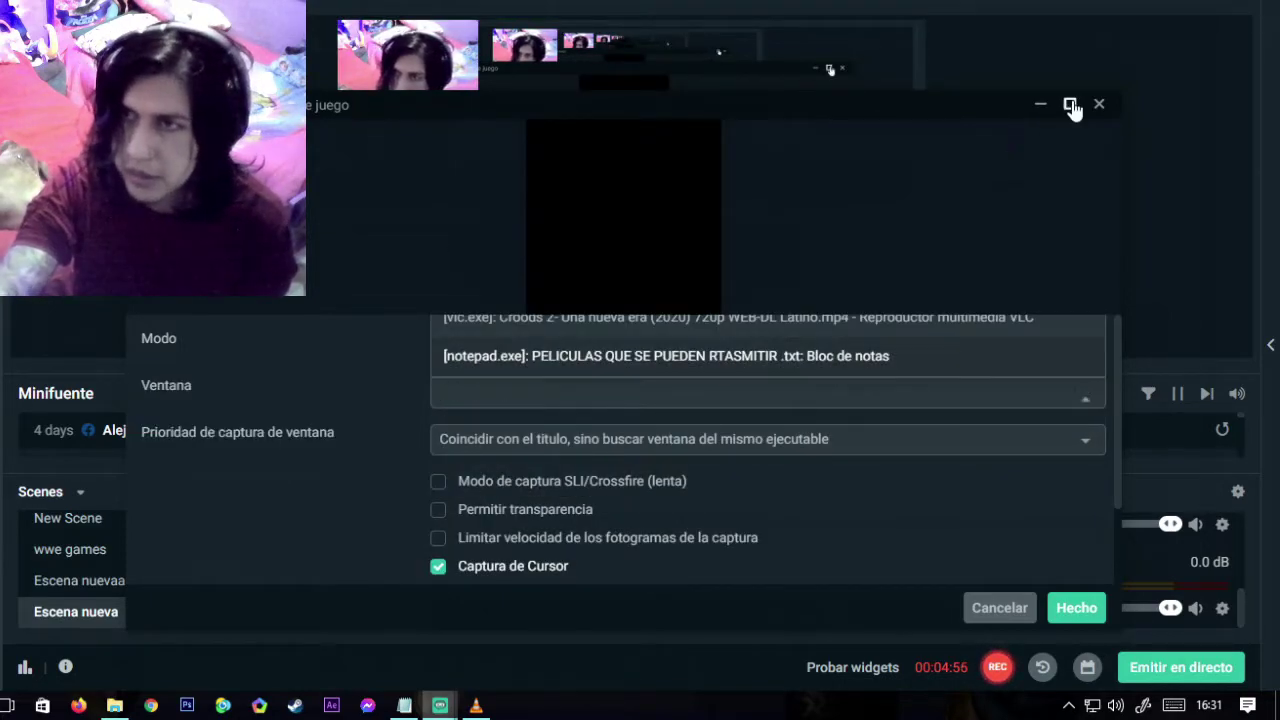
{"action": "left_click", "coordinate": [1072, 105]}
{"action": "left_click", "coordinate": [403, 276]}
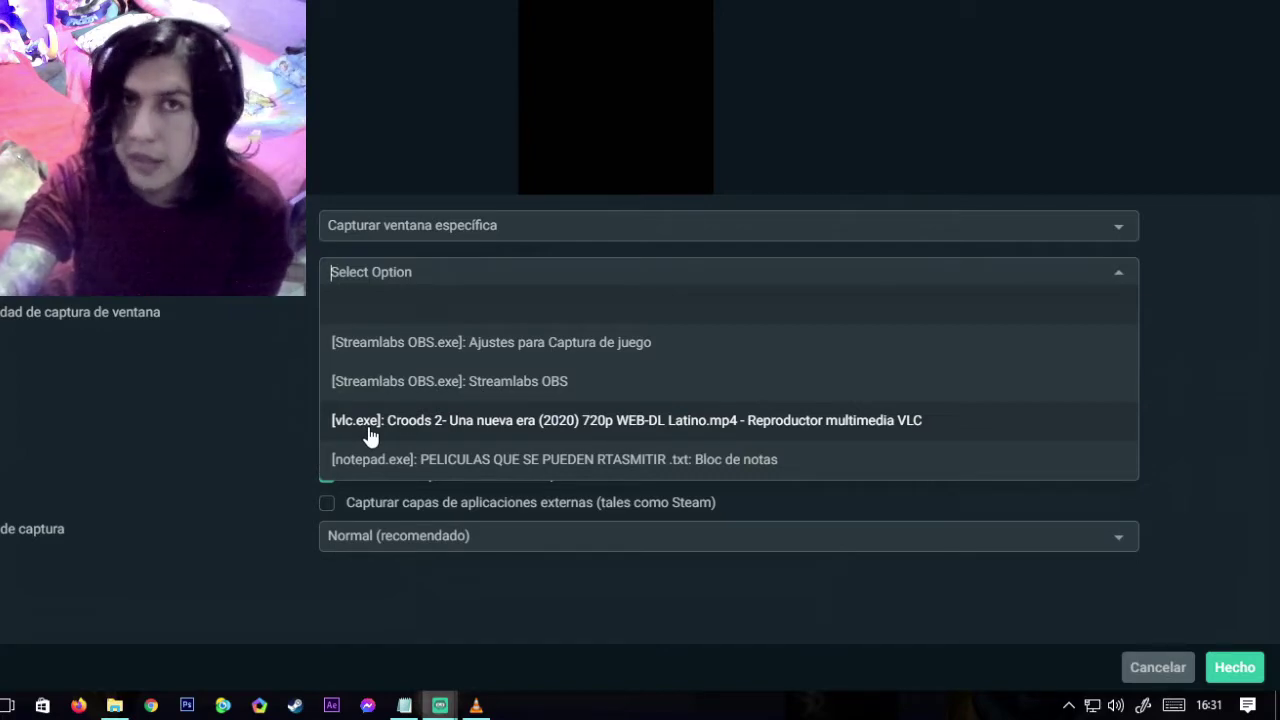
{"action": "left_click", "coordinate": [503, 428]}
{"action": "left_click", "coordinate": [1238, 667]}
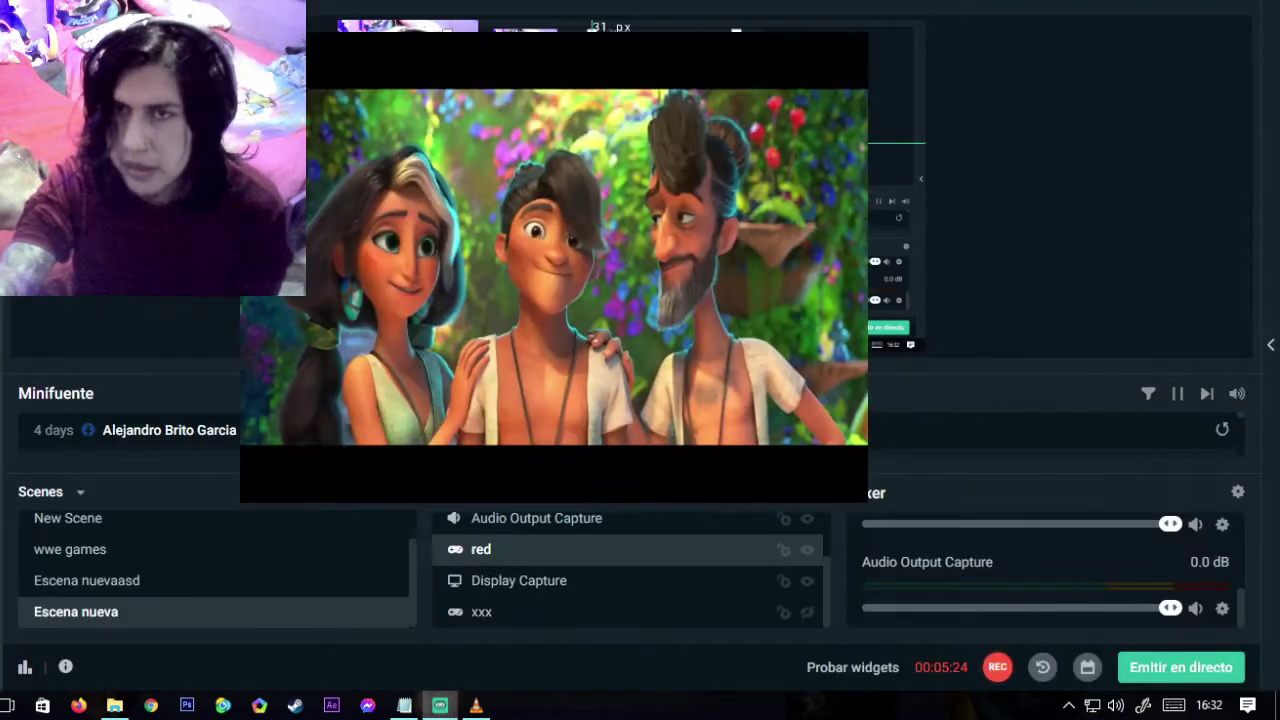
Step: Enlarge and reposition the "red" capture on the preview canvas, and hide that source
{"action": "mouse_move", "coordinate": [554, 266]}
{"action": "left_mouse_down"}
{"action": "mouse_move", "coordinate": [714, 305]}
{"action": "mouse_move", "coordinate": [648, 293]}
{"action": "mouse_move", "coordinate": [620, 259]}
{"action": "mouse_move", "coordinate": [652, 280]}
{"action": "mouse_move", "coordinate": [588, 285]}
{"action": "mouse_move", "coordinate": [567, 293]}
{"action": "mouse_move", "coordinate": [569, 308]}
{"action": "mouse_move", "coordinate": [566, 262]}
{"action": "left_mouse_up"}
{"action": "left_click_drag", "start_coordinate": [567, 467], "coordinate": [567, 557]}
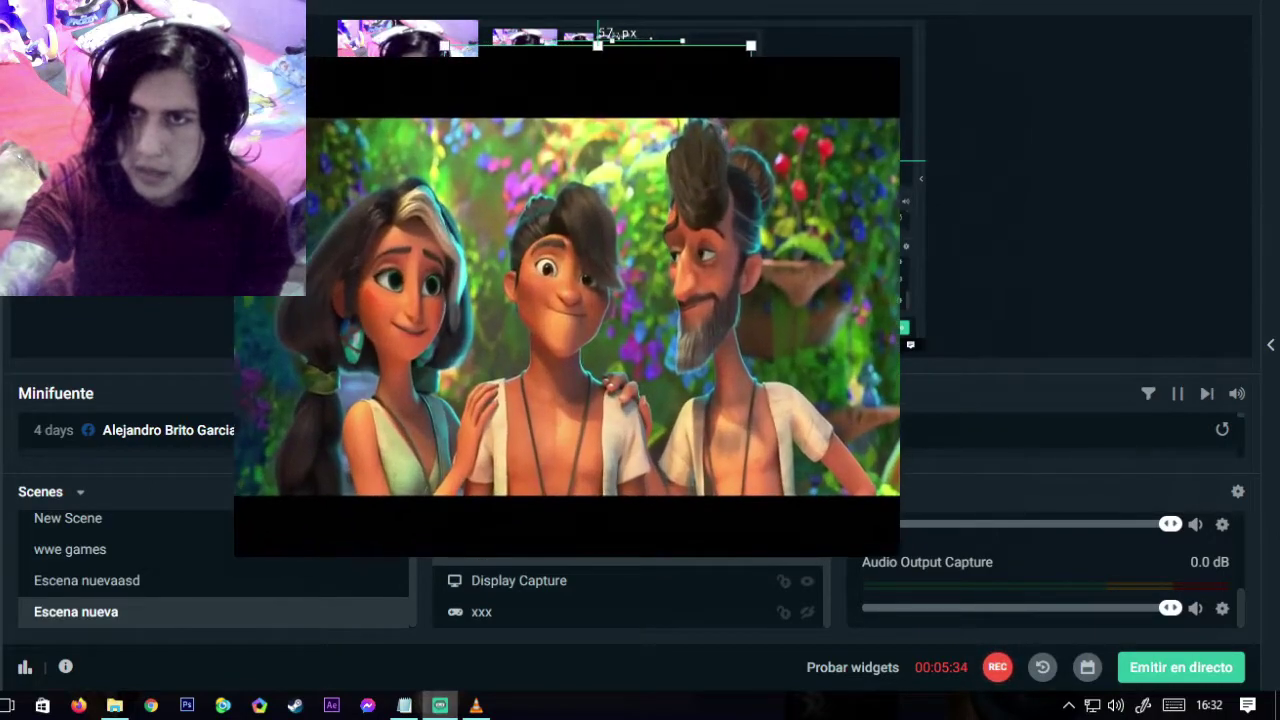
{"action": "left_click_drag", "start_coordinate": [567, 300], "coordinate": [486, 243]}
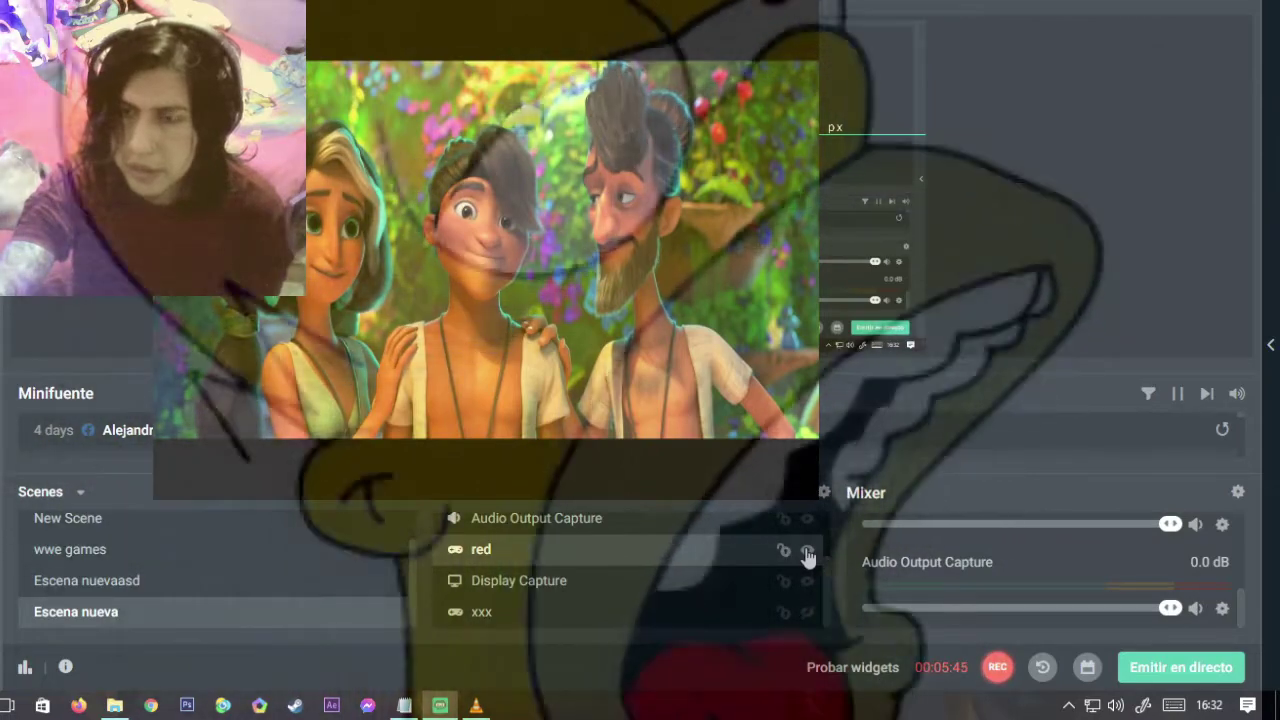
{"action": "left_click", "coordinate": [807, 551]}
{"action": "left_click", "coordinate": [807, 553]}
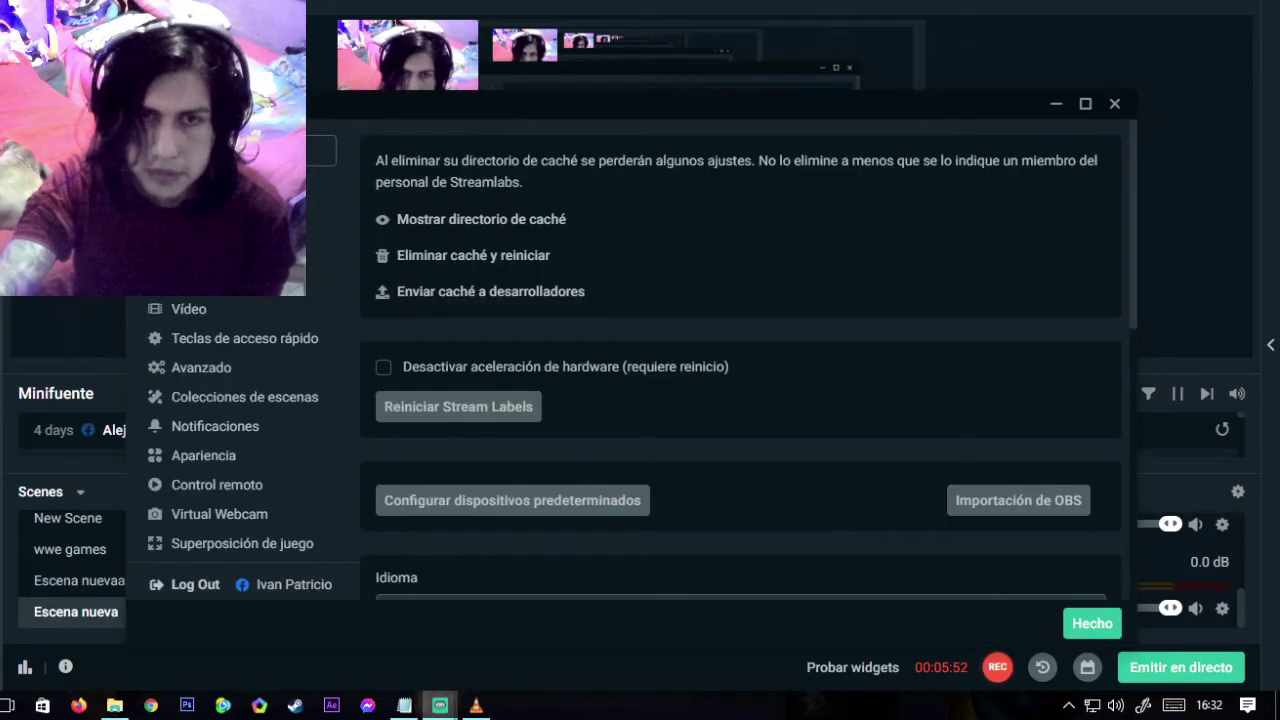
Step: Check the linked Facebook account under Stream Destinations in the settings and close the settings
{"action": "left_click", "coordinate": [346, 210]}
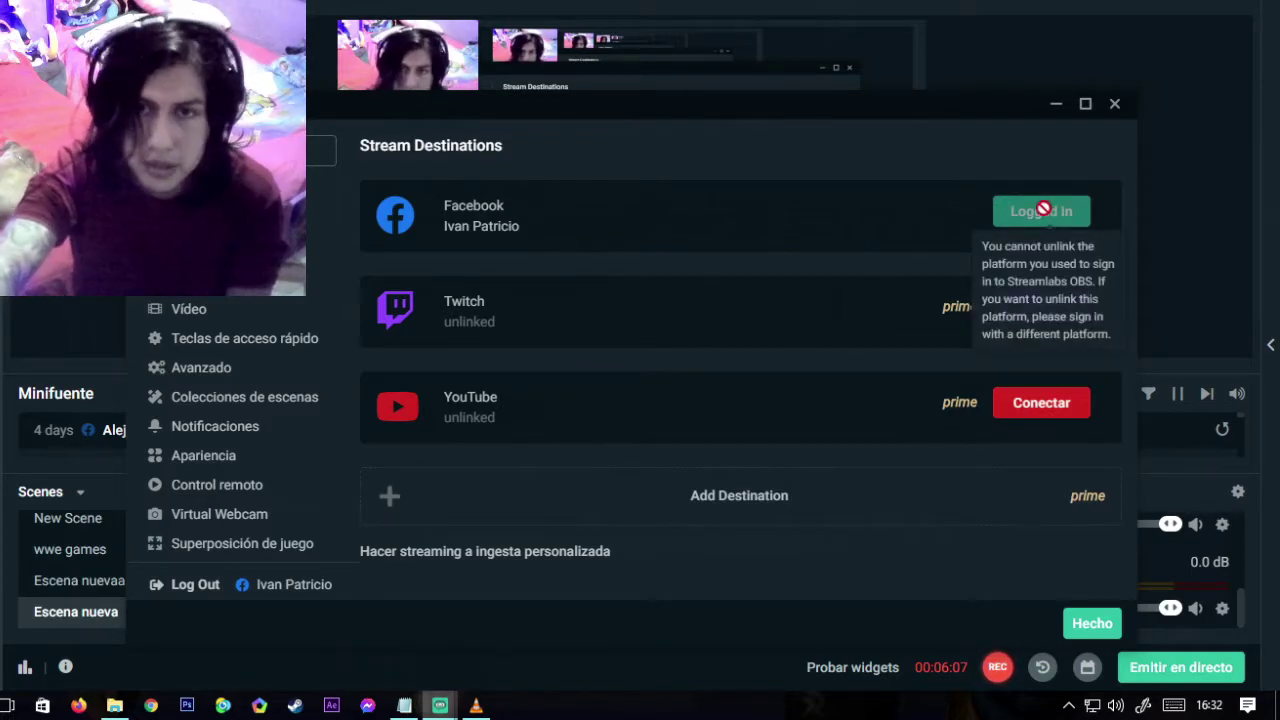
{"action": "left_click", "coordinate": [1091, 624]}
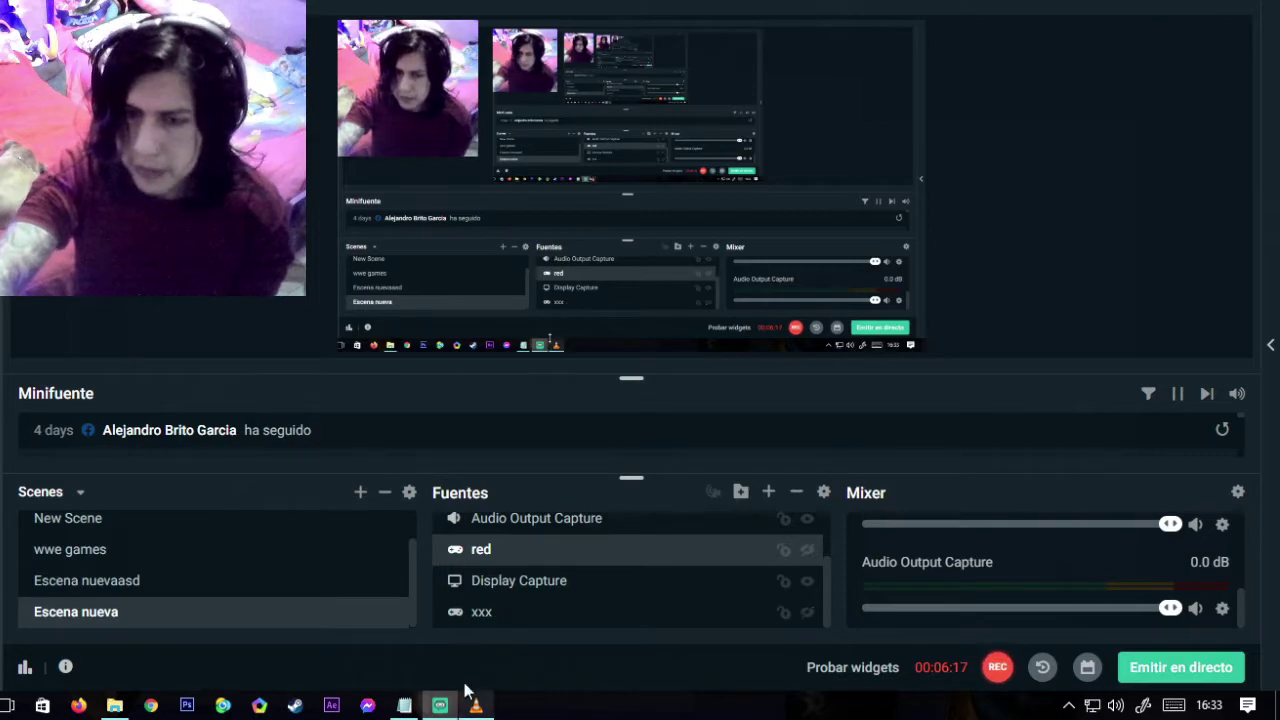
{"action": "mouse_move", "coordinate": [427, 700]}
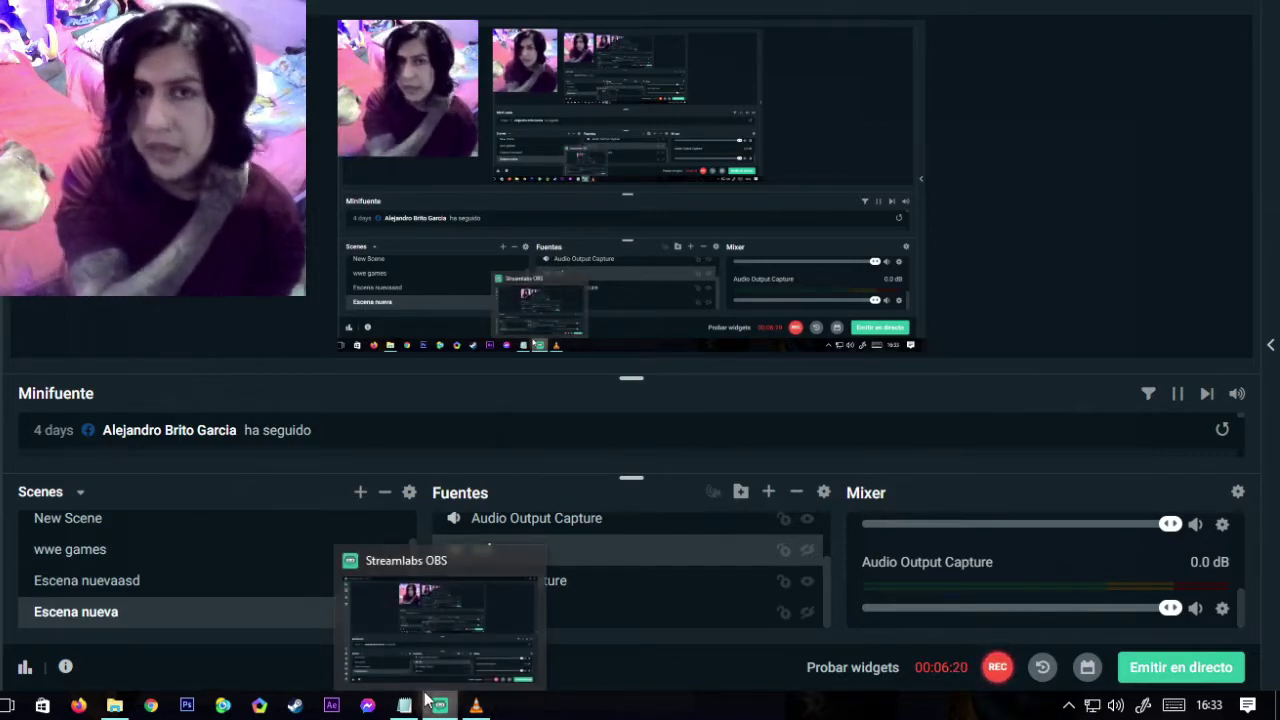